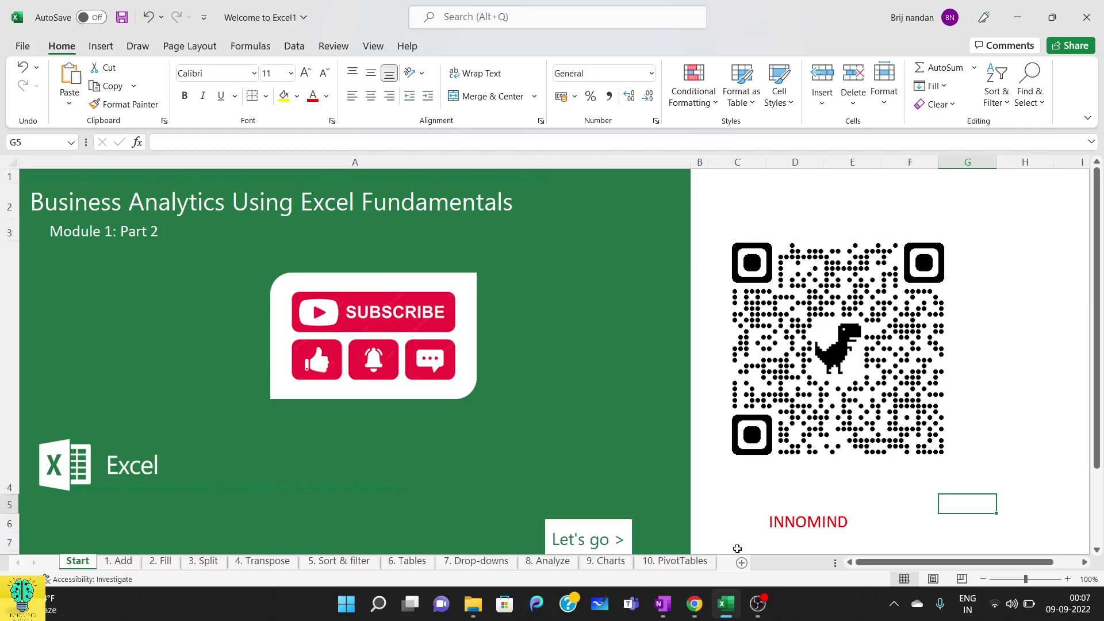
- On the 9. Charts sheet, delete the existing Conference attendance chart beside the Year table
left_click(627, 564)
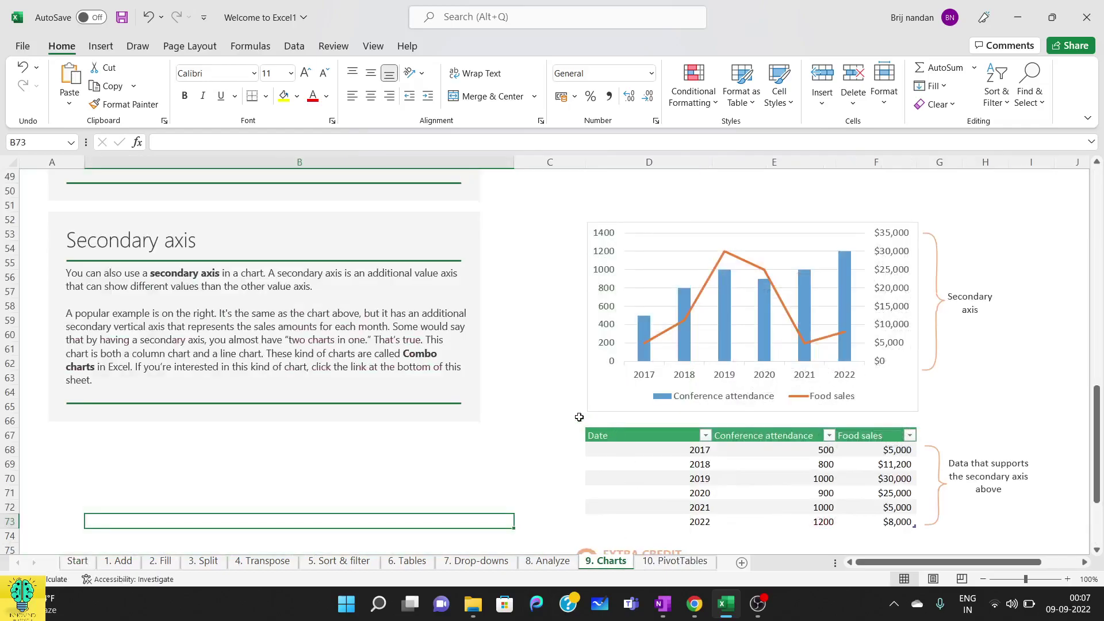
scroll(556, 407, "up", 15)
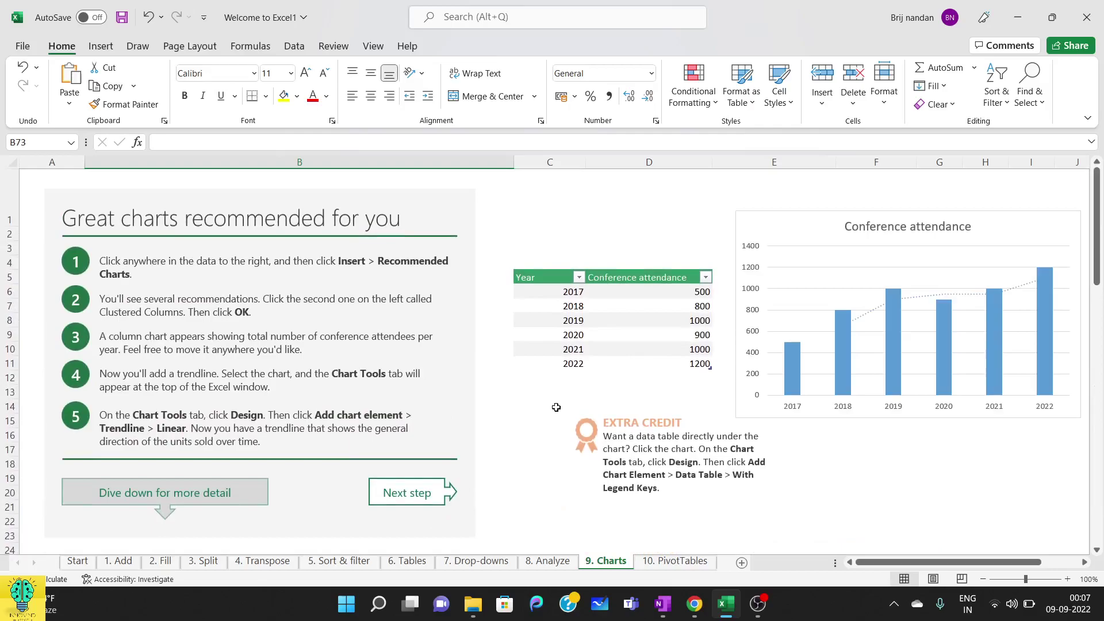
left_click(806, 230)
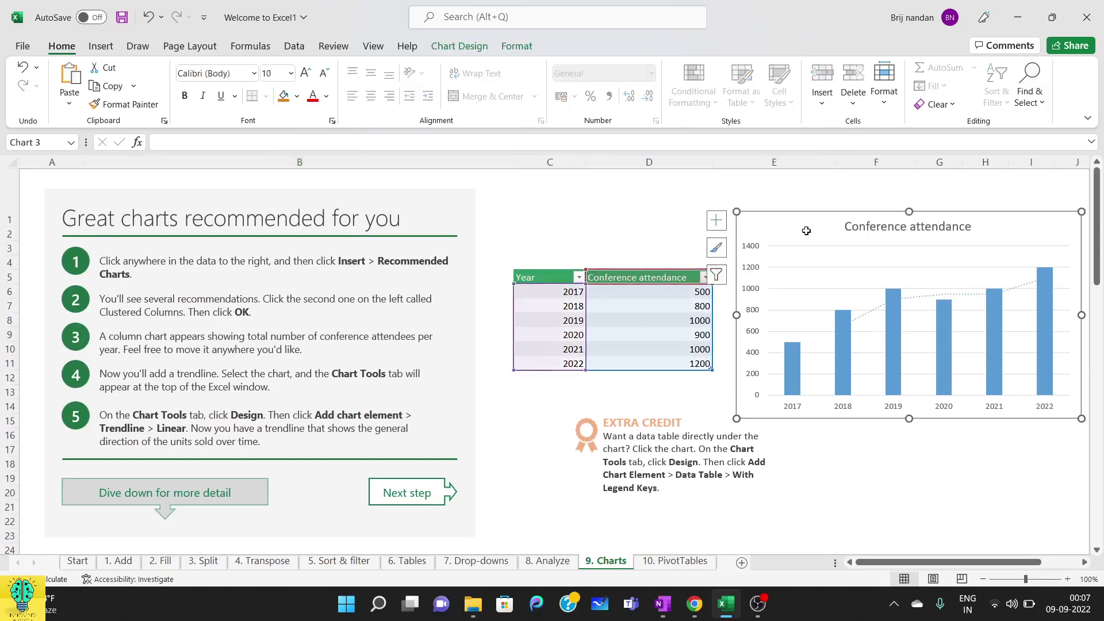
key("Delete")
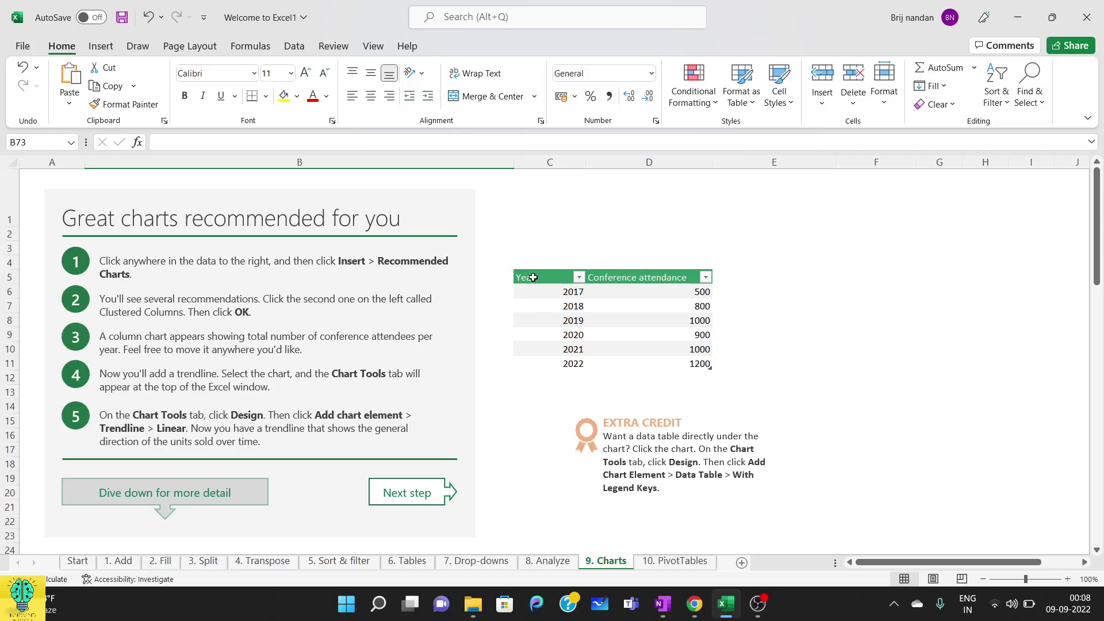
- Select the Year and Conference attendance table and browse the Quick Analysis chart suggestions
left_click_drag(533, 277, 654, 362)
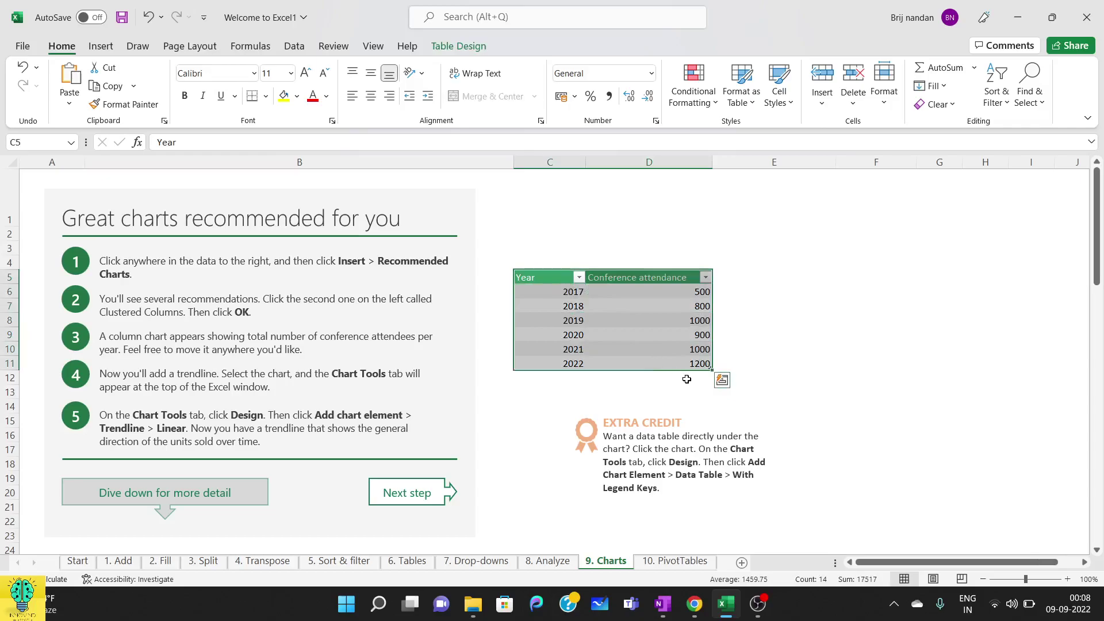
left_click(722, 381)
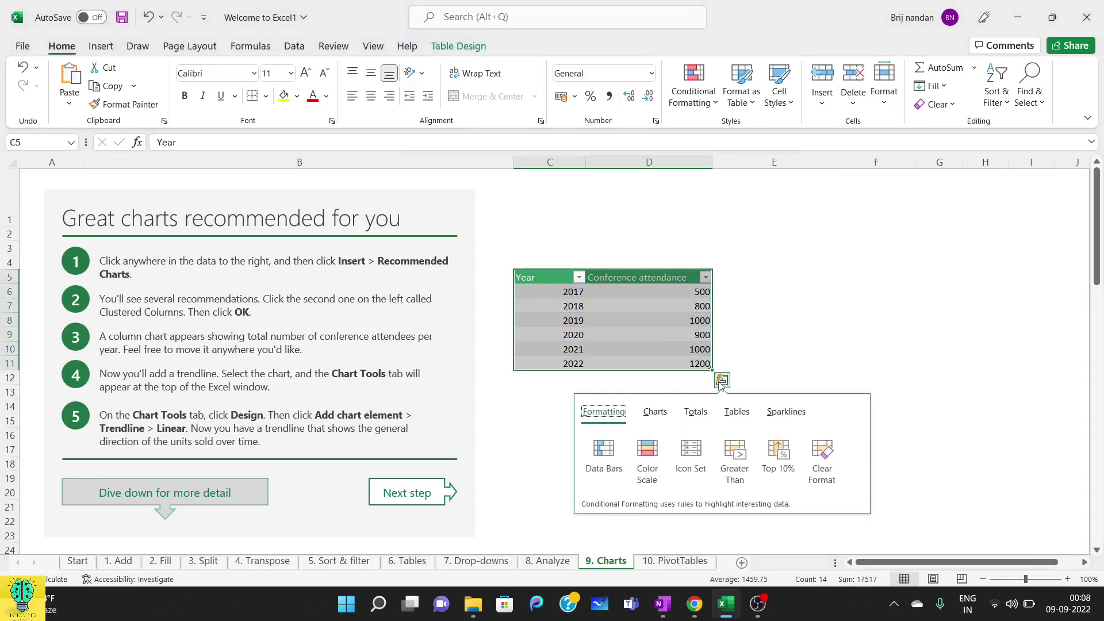
left_click(655, 413)
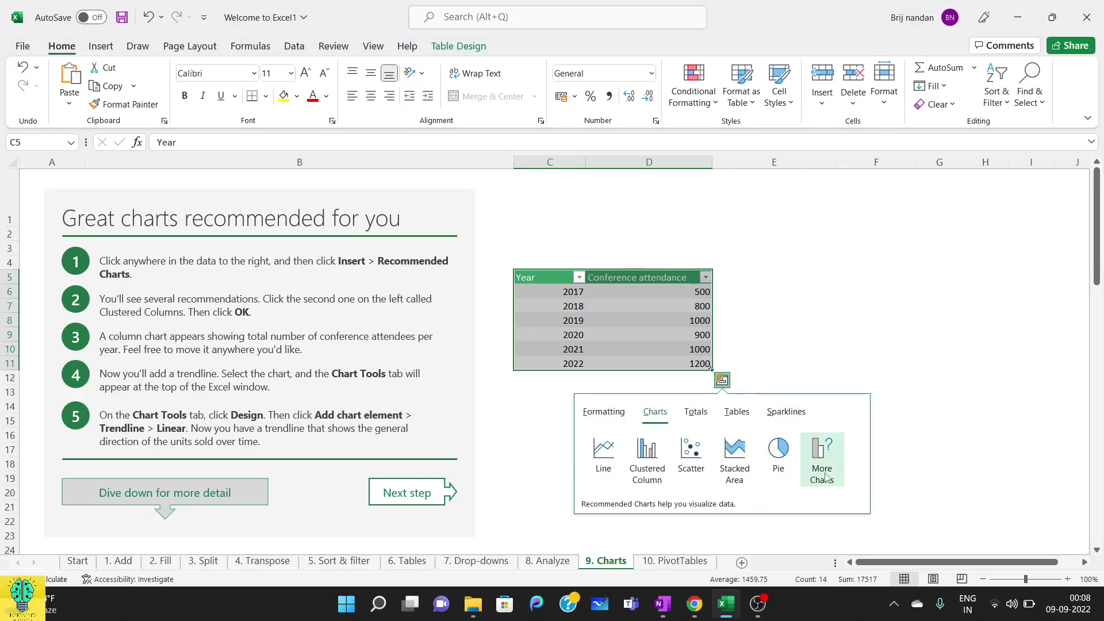
left_click(821, 345)
left_click(615, 303)
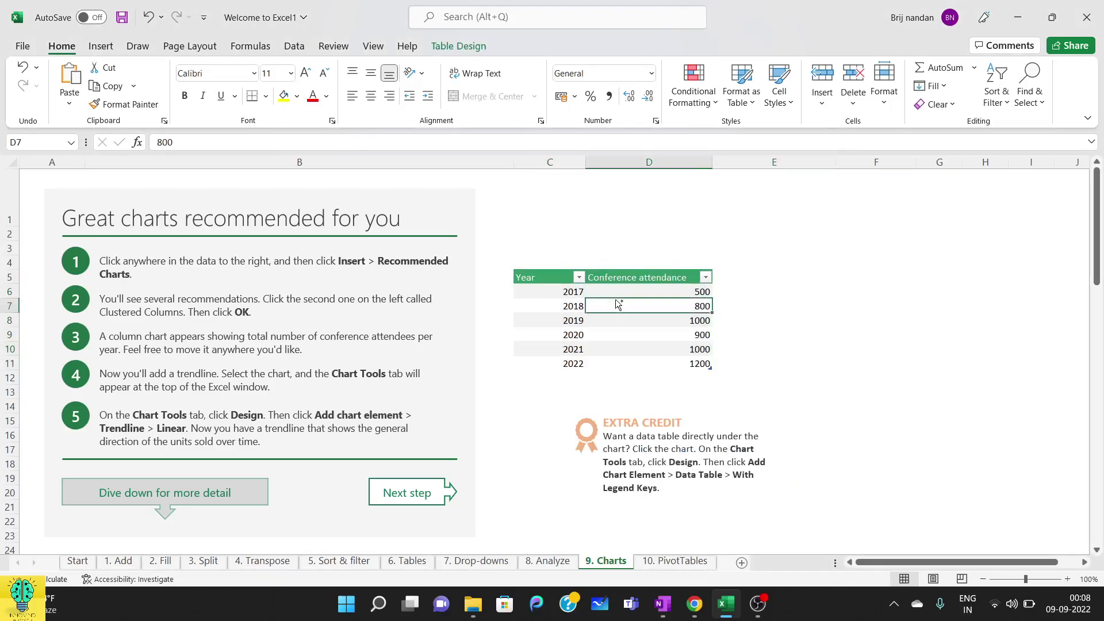
key("ctrl+a")
key("ctrl+q")
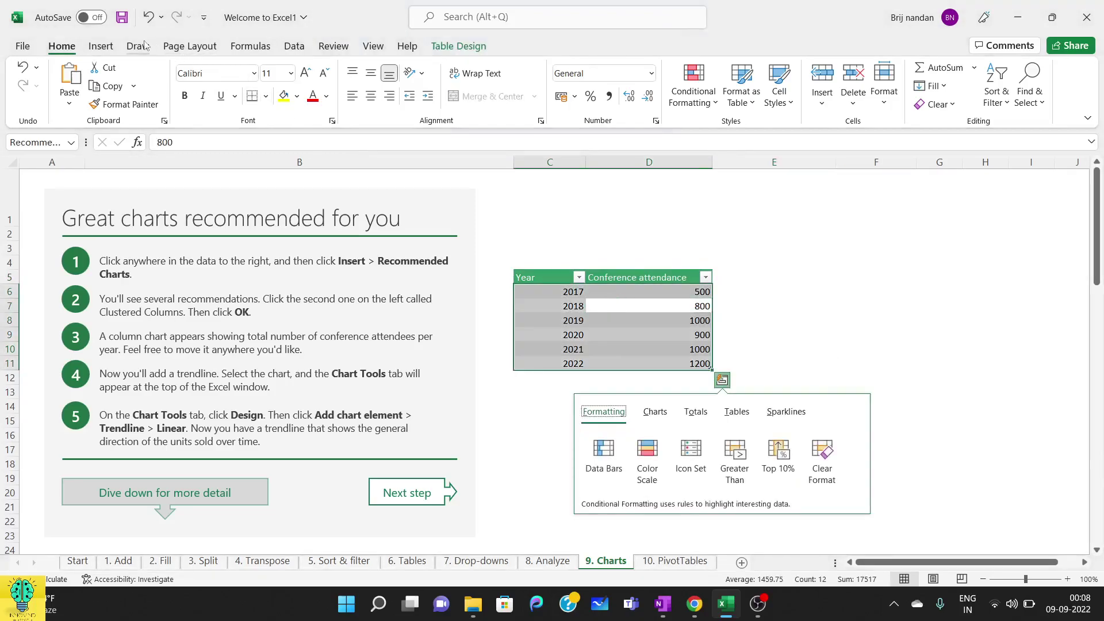
- On the Insert tab, reselect the whole table C5:D11, headers included
left_click(102, 46)
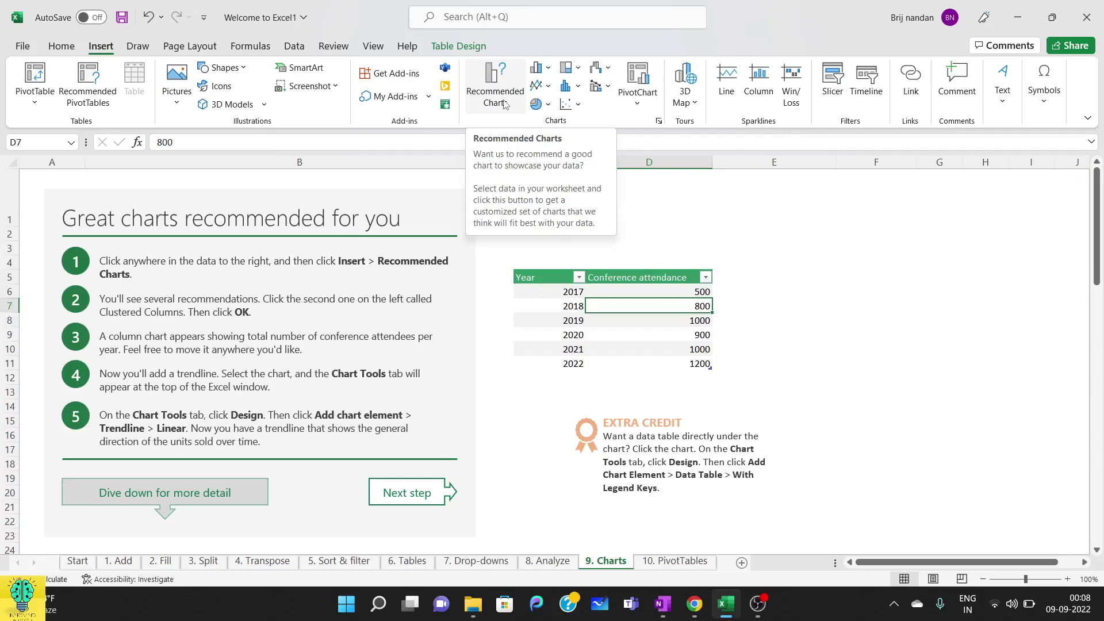
left_click(531, 263)
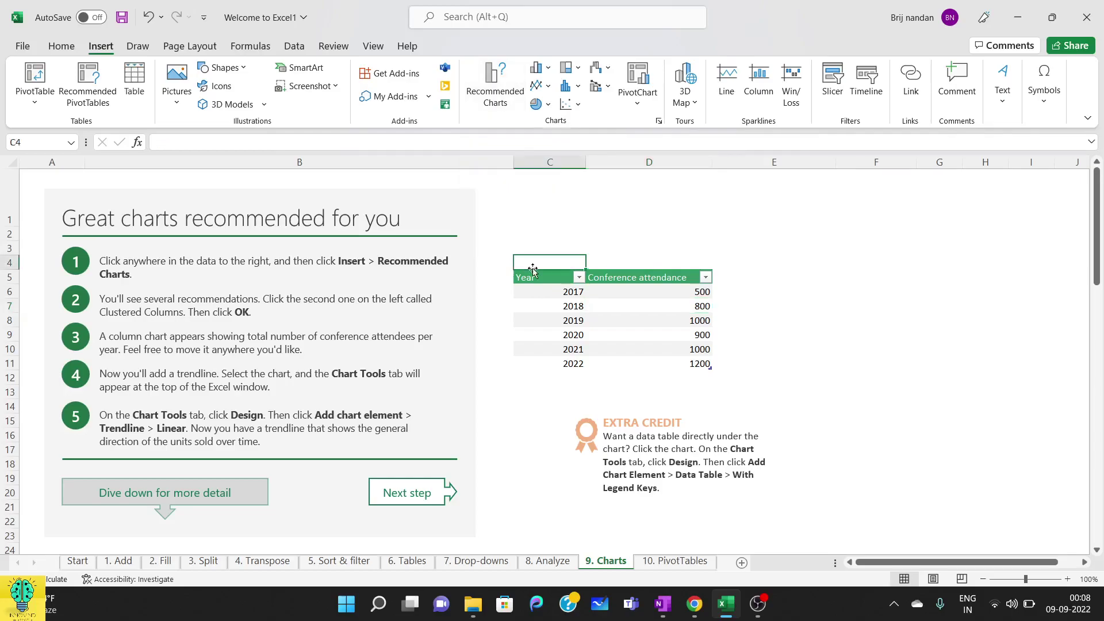
left_click_drag(532, 276, 623, 357)
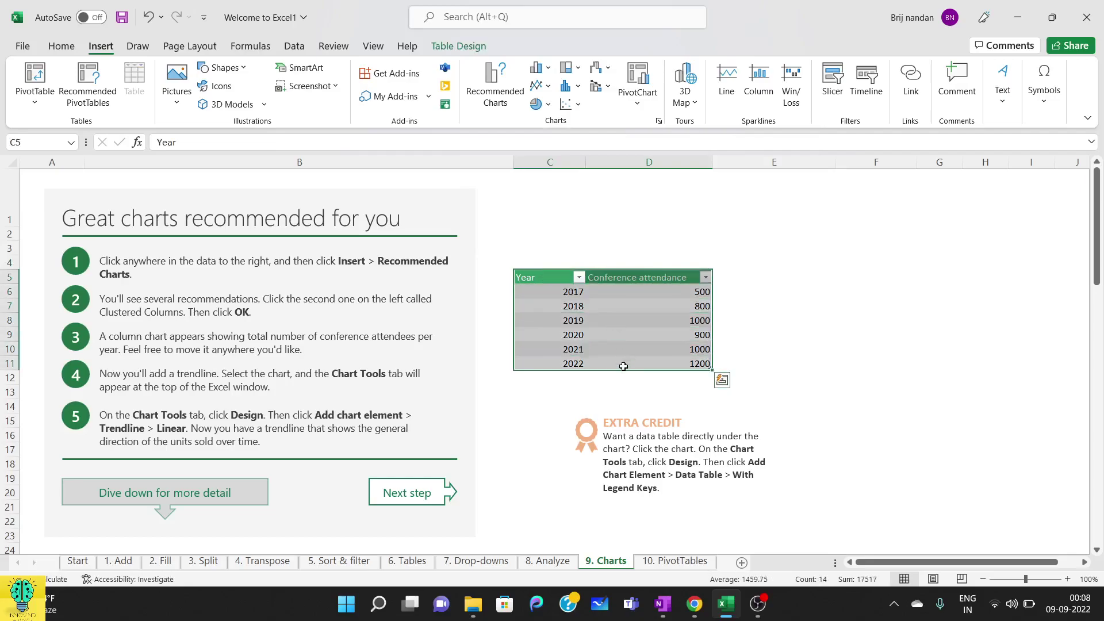
- Insert a Clustered Column chart of attendance by year from Recommended Charts
left_click(497, 82)
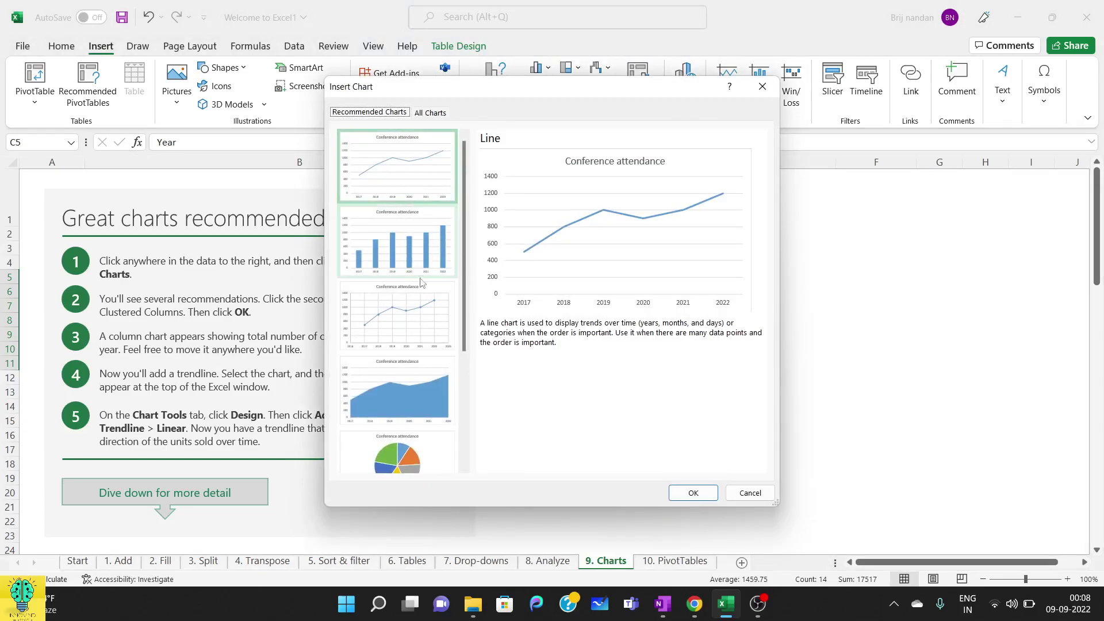
scroll(422, 303, "down", 3)
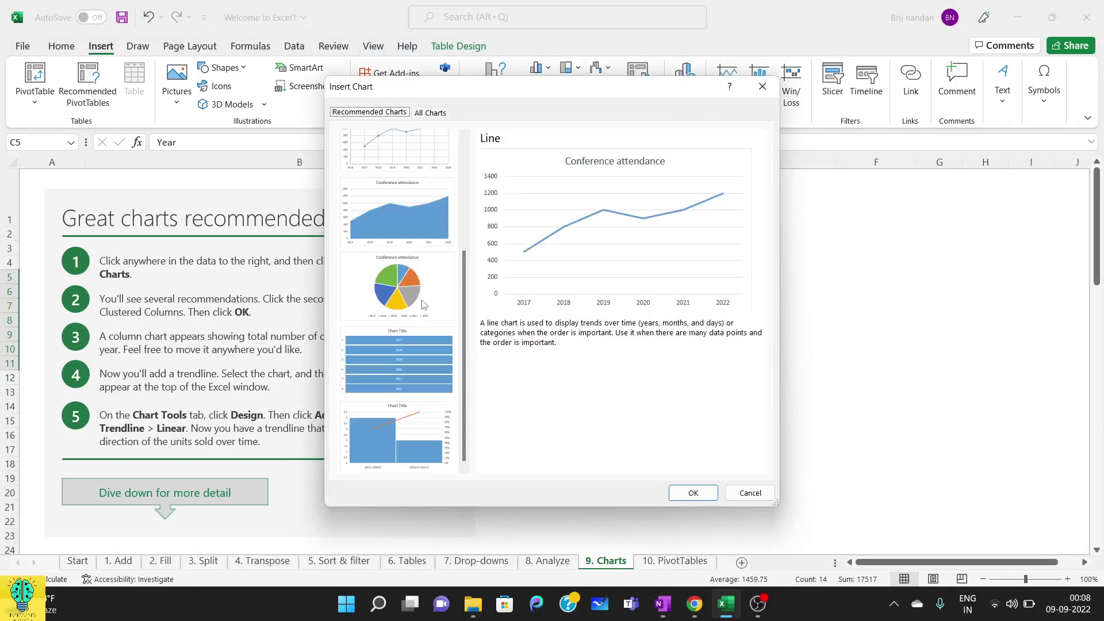
scroll(423, 304, "up", 3)
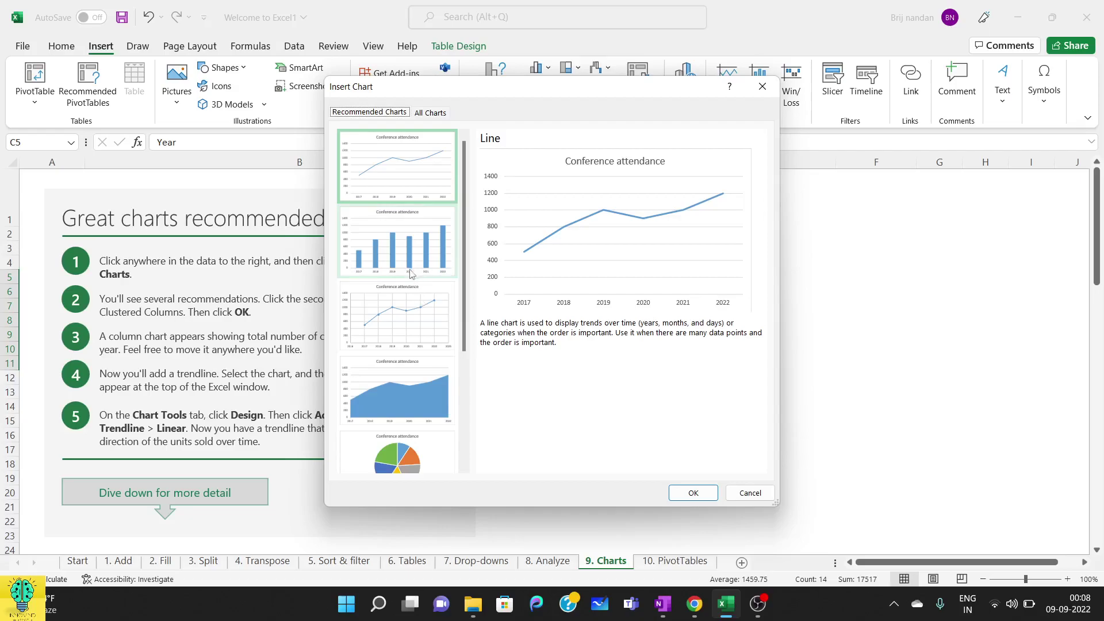
left_click(391, 242)
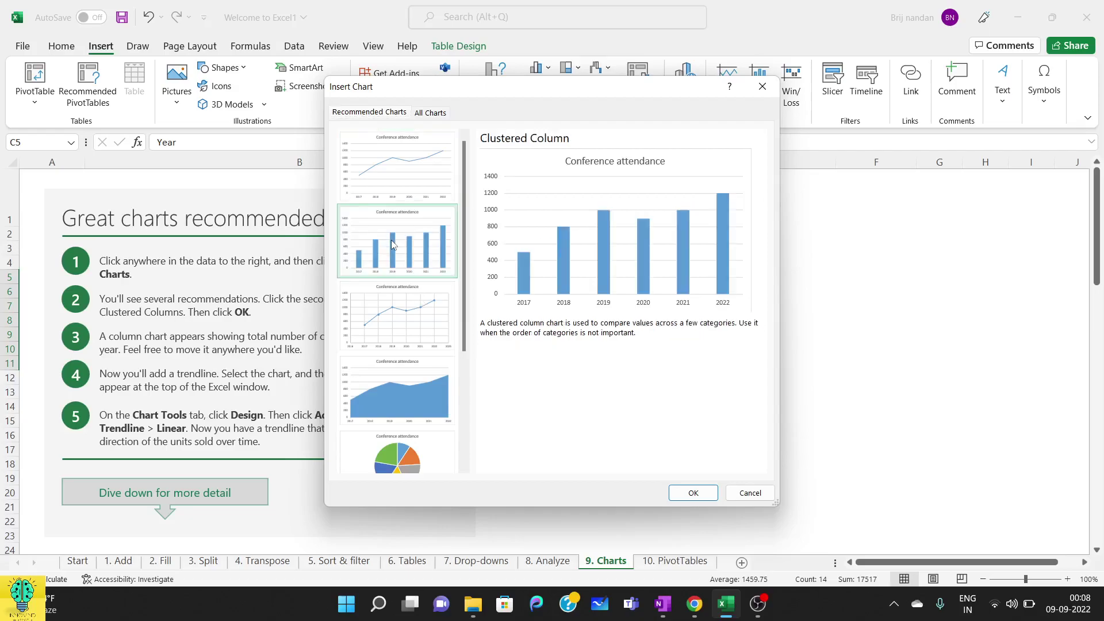
left_click(690, 493)
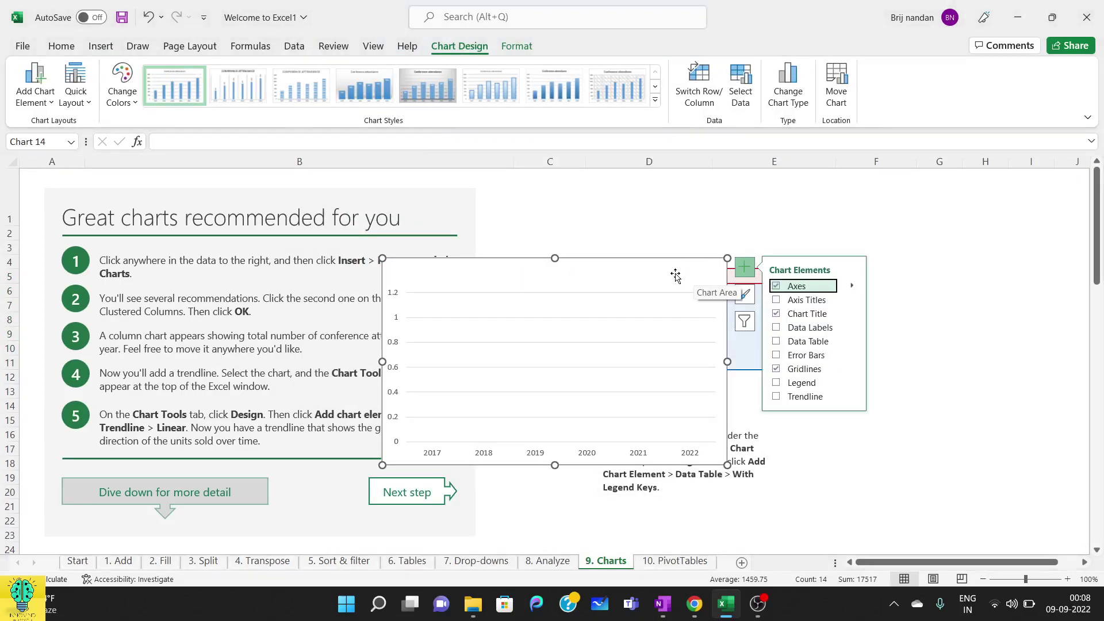
- Move the Conference attendance chart off the data to the right of the Year table
left_click(675, 276)
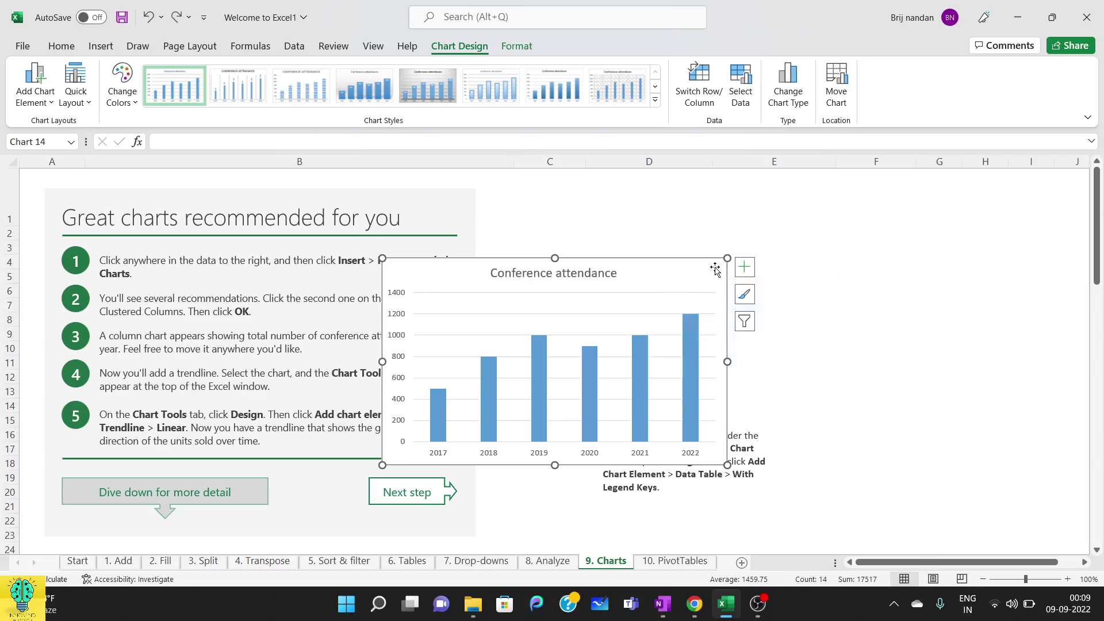
left_click(716, 224)
double_click(700, 253)
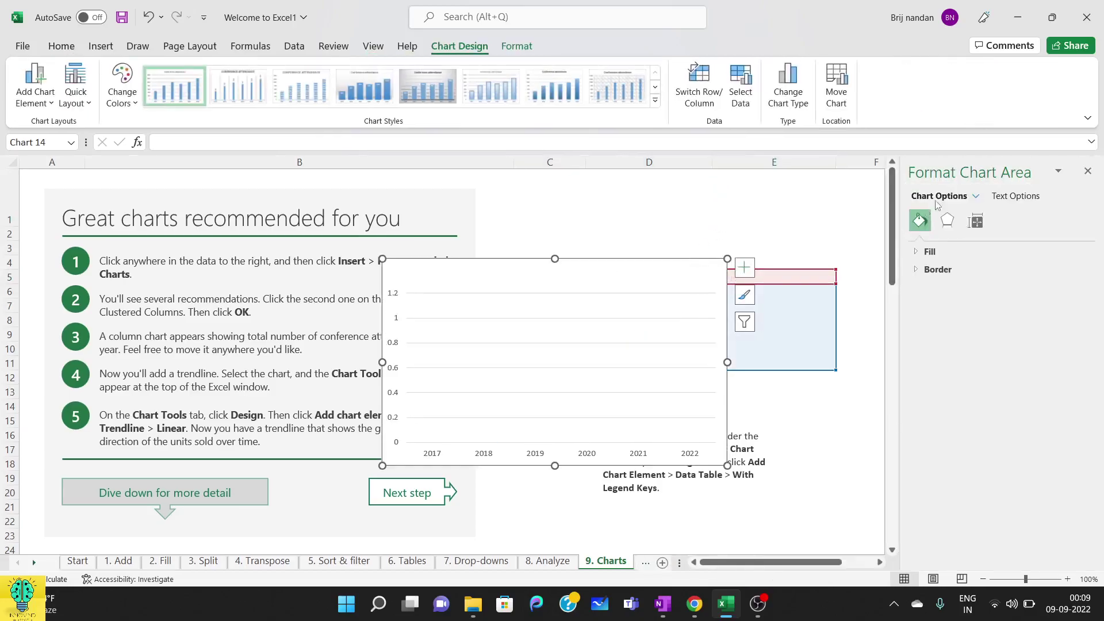
left_click(1087, 171)
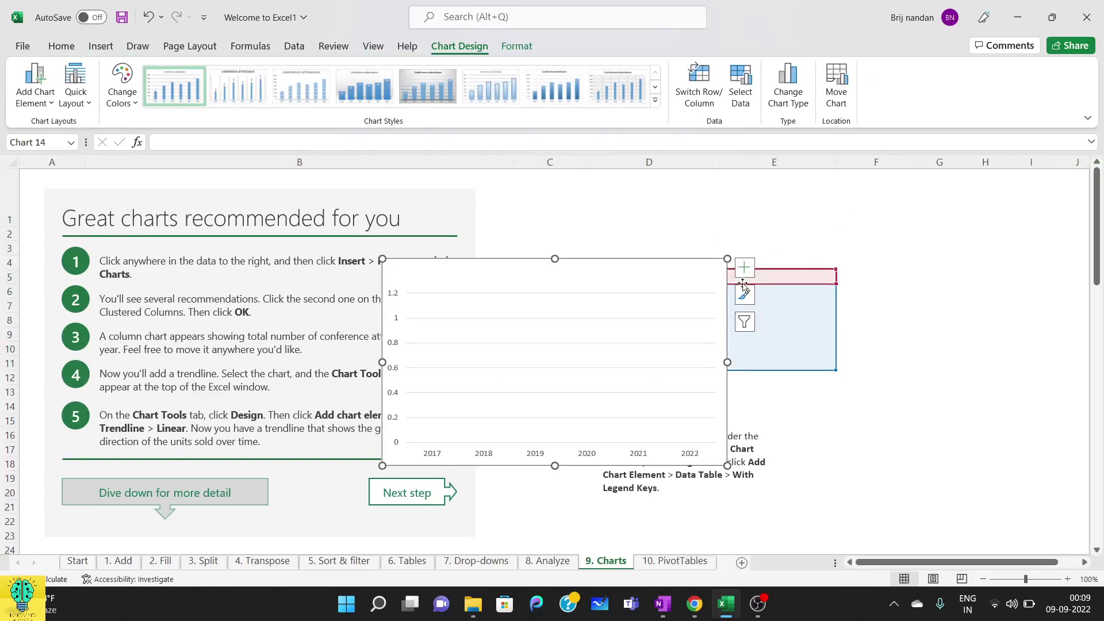
left_click(664, 308)
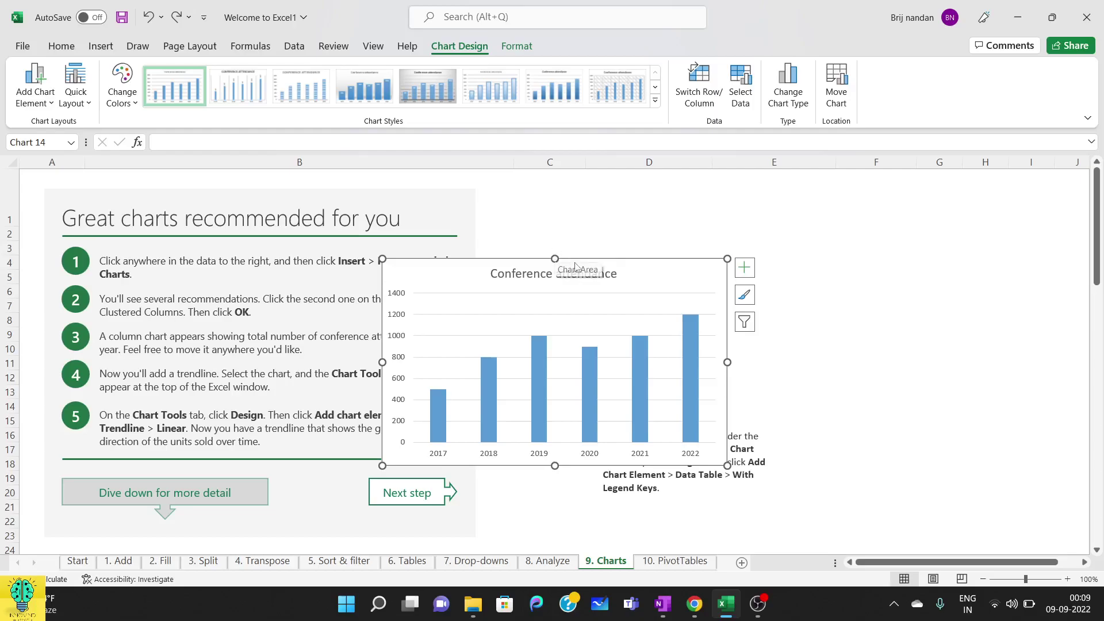
left_click_drag(722, 272, 552, 229)
scroll(690, 304, "left", 10)
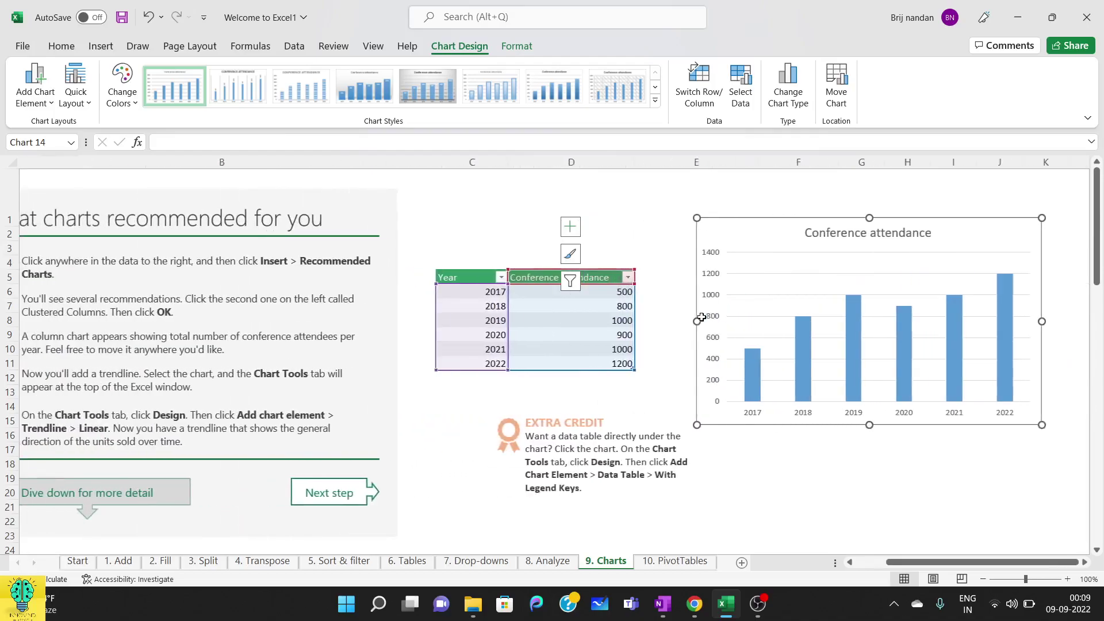
left_click(825, 491)
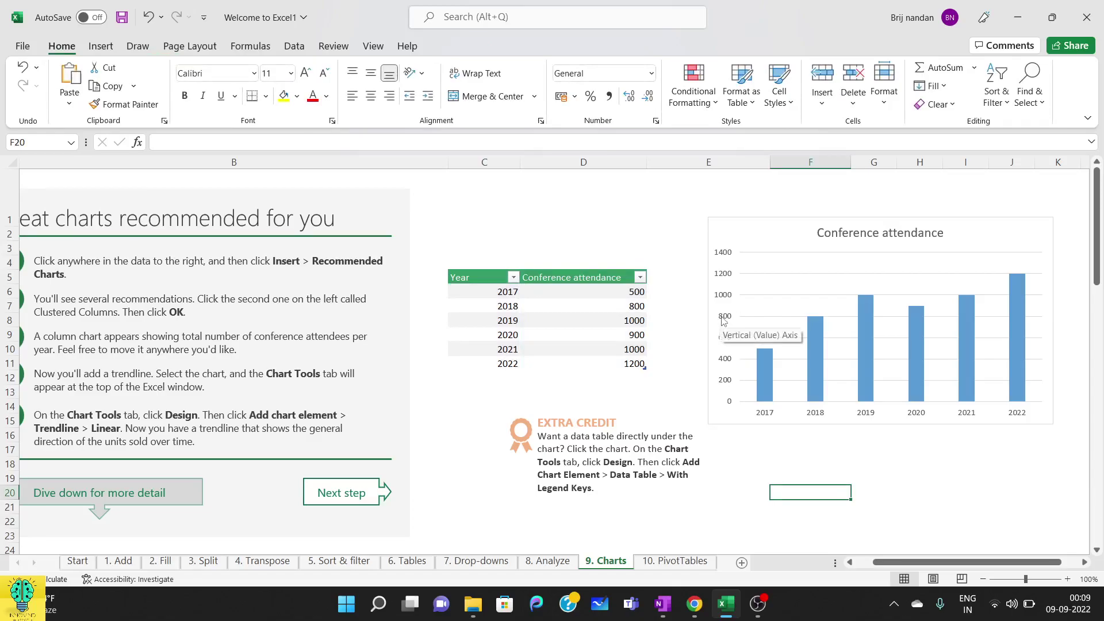
- Set the vertical axis bounds to a minimum of -100 and a maximum of 1500
double_click(733, 279)
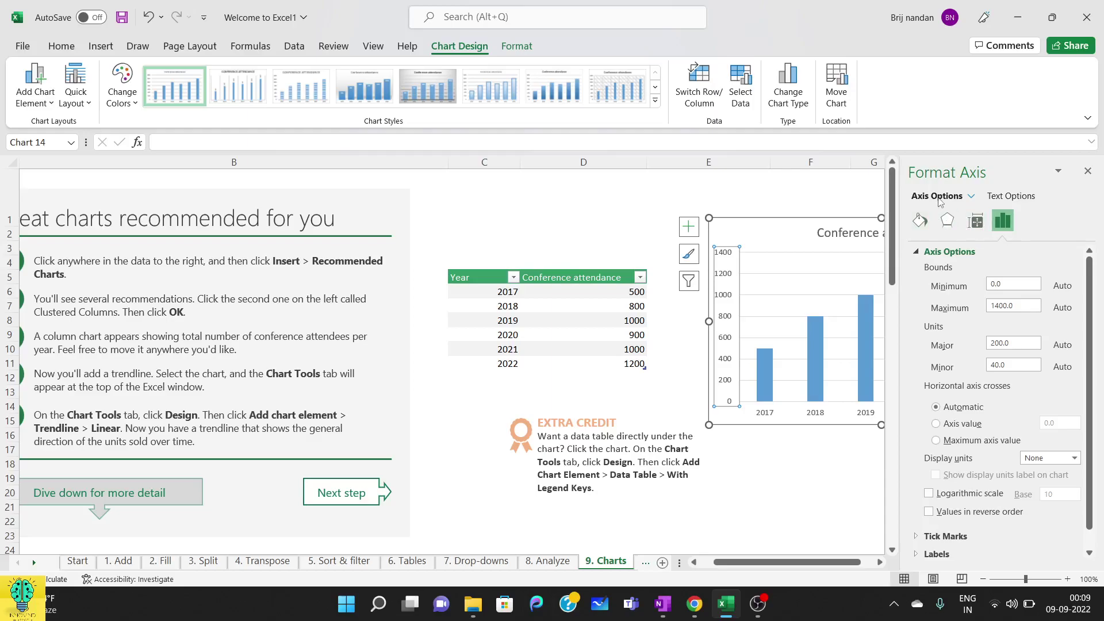
left_click(1003, 197)
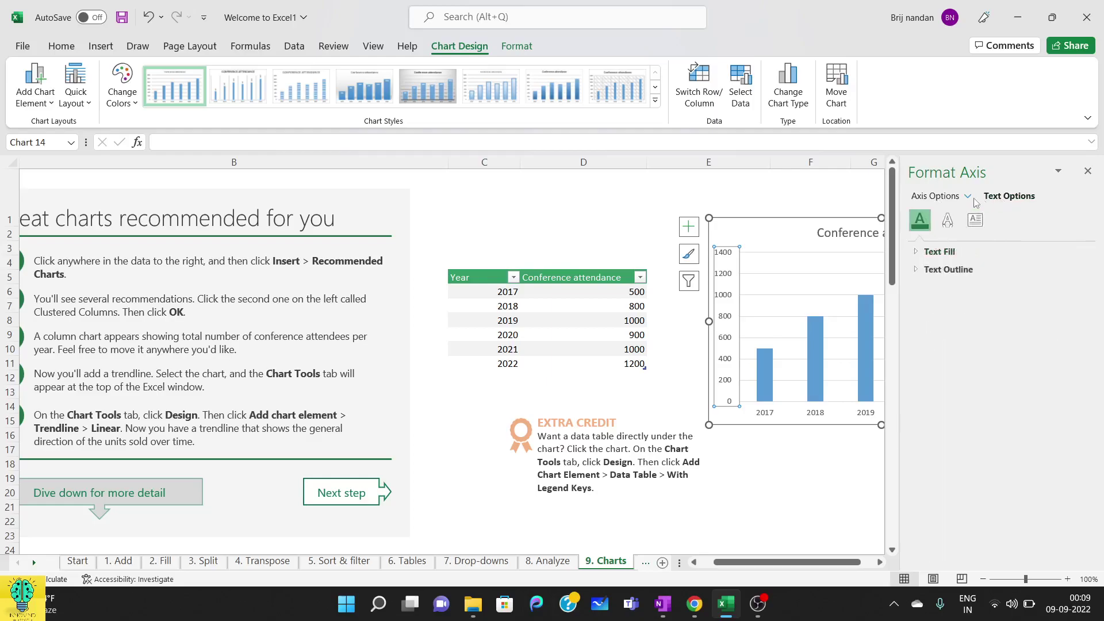
left_click(937, 198)
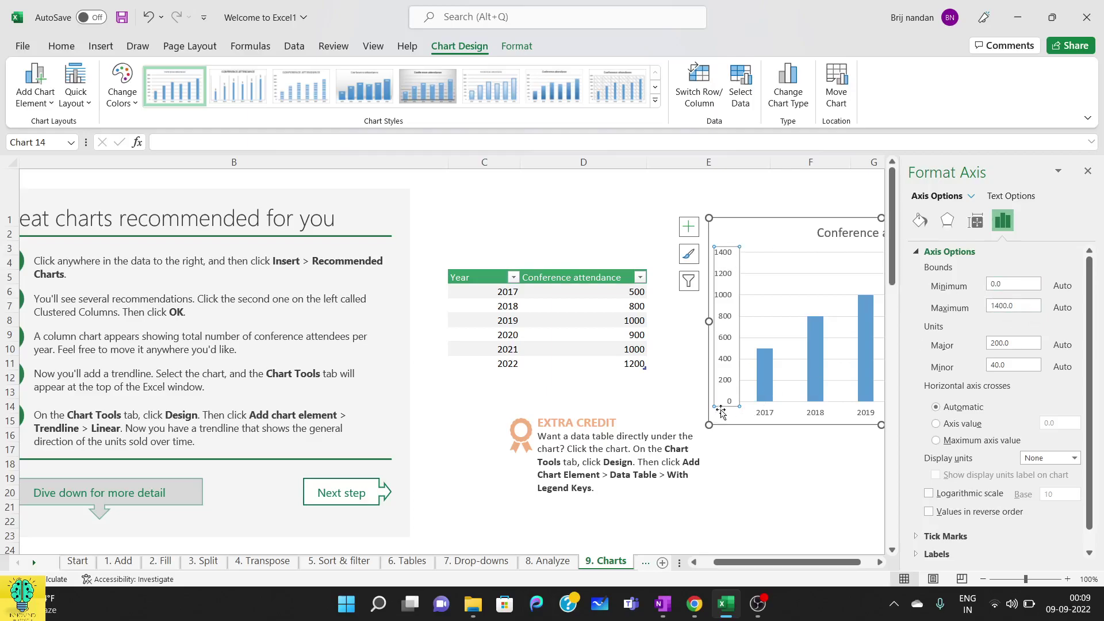
left_click(1018, 305)
left_click(771, 237)
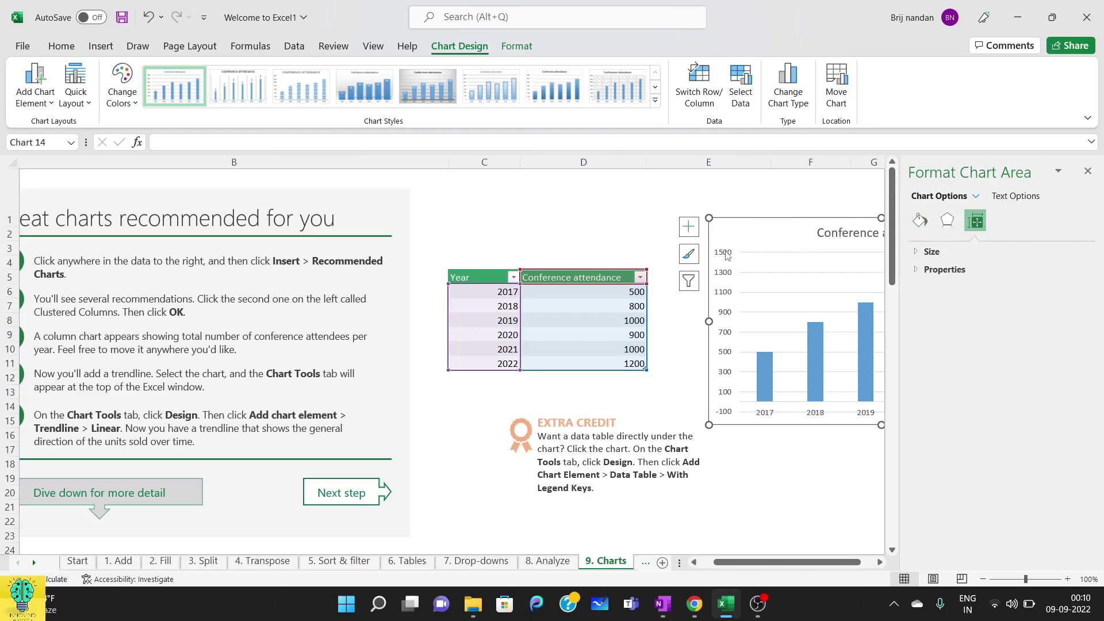
- Set the vertical axis major and minor tick marks to Inside
left_click(728, 252)
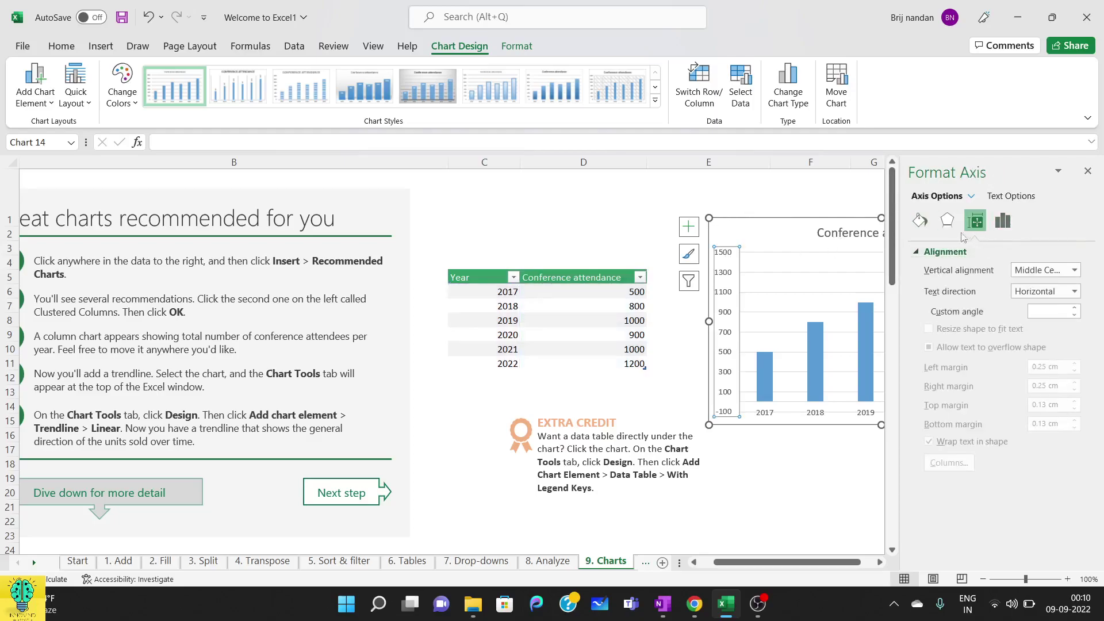
left_click(1003, 221)
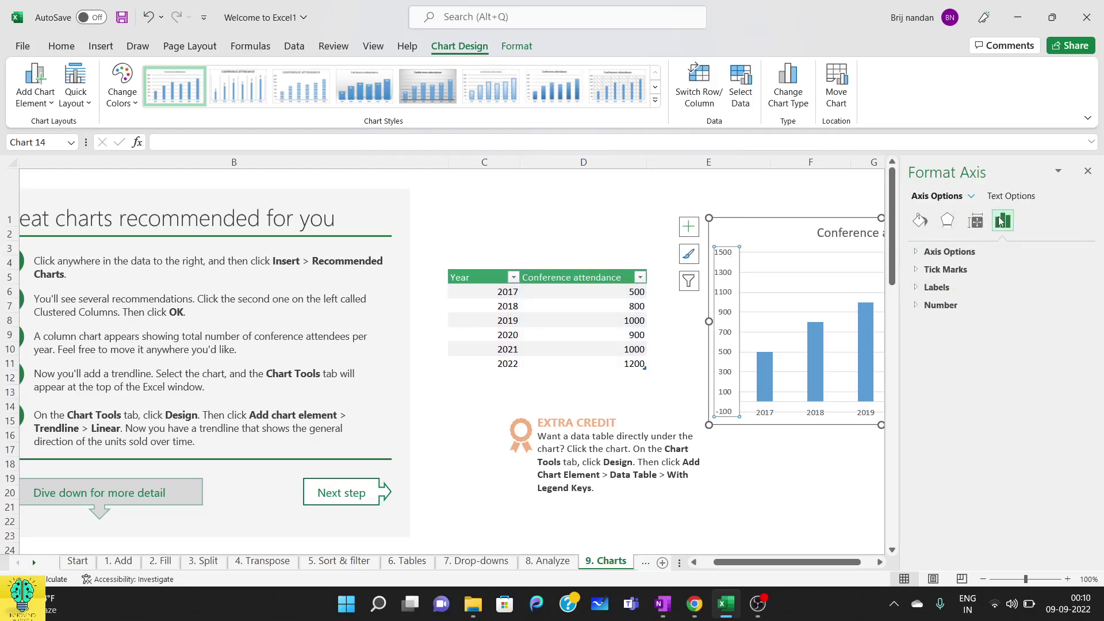
left_click(916, 253)
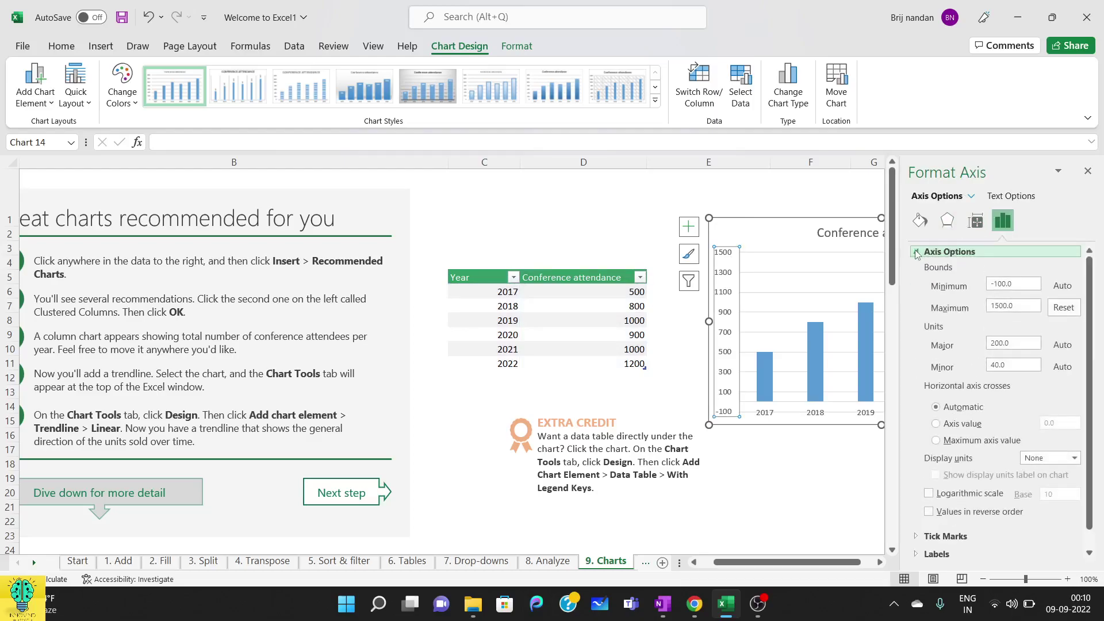
scroll(940, 434, "down", 1)
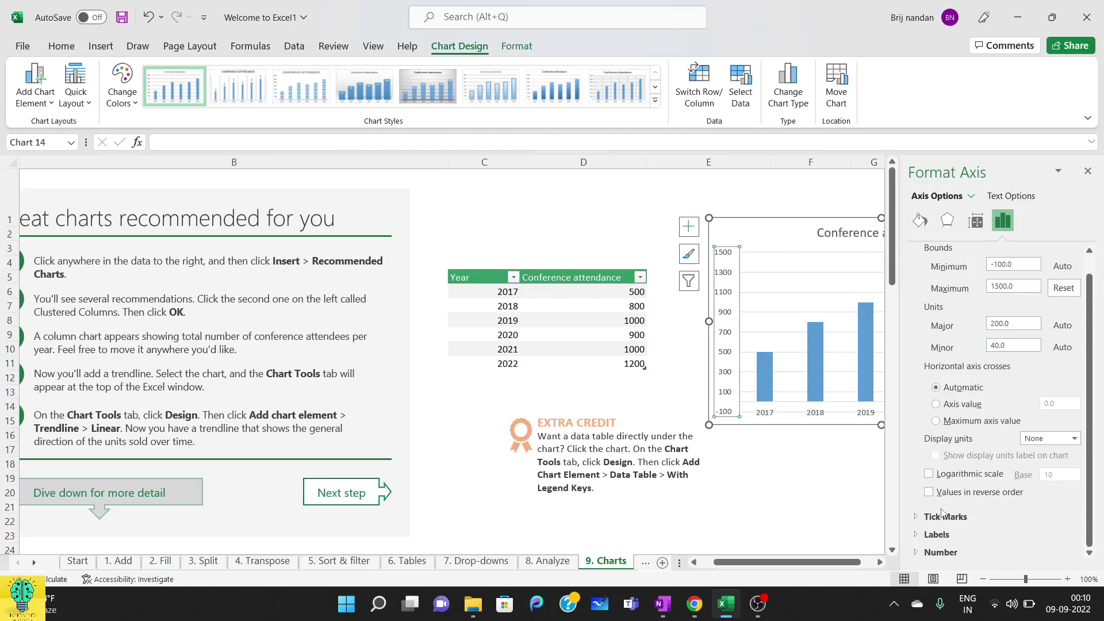
left_click(917, 517)
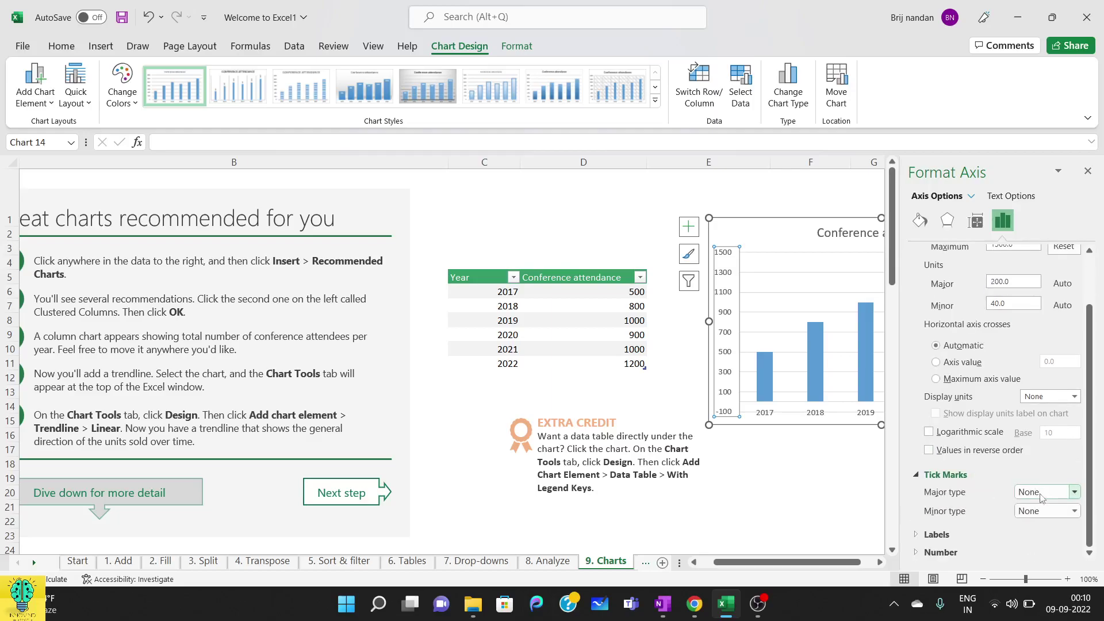
left_click(1041, 492)
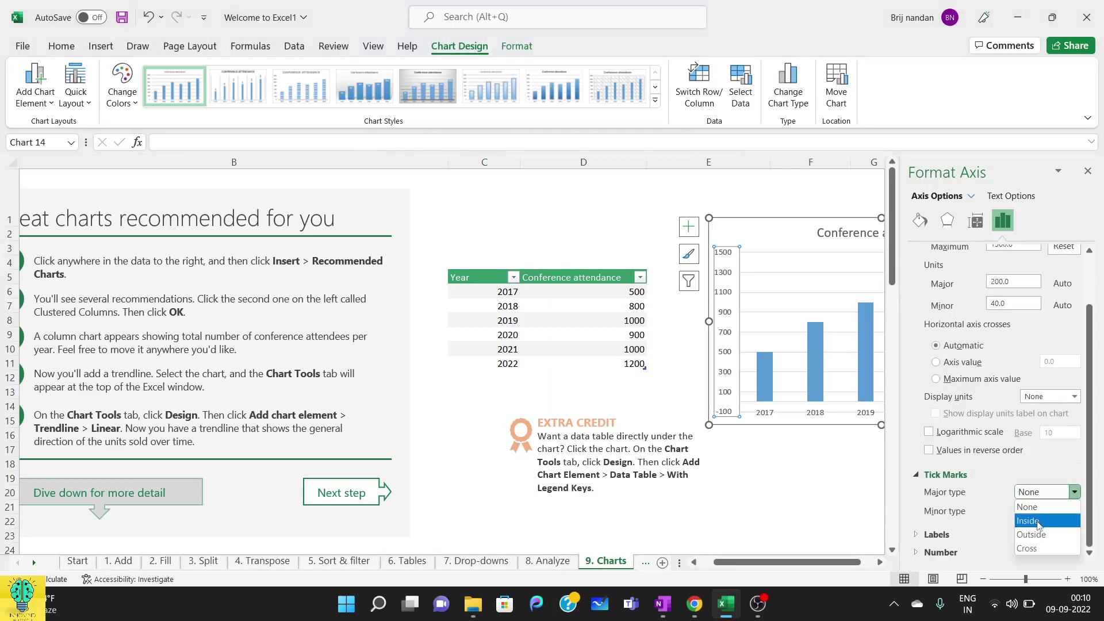
left_click(1038, 521)
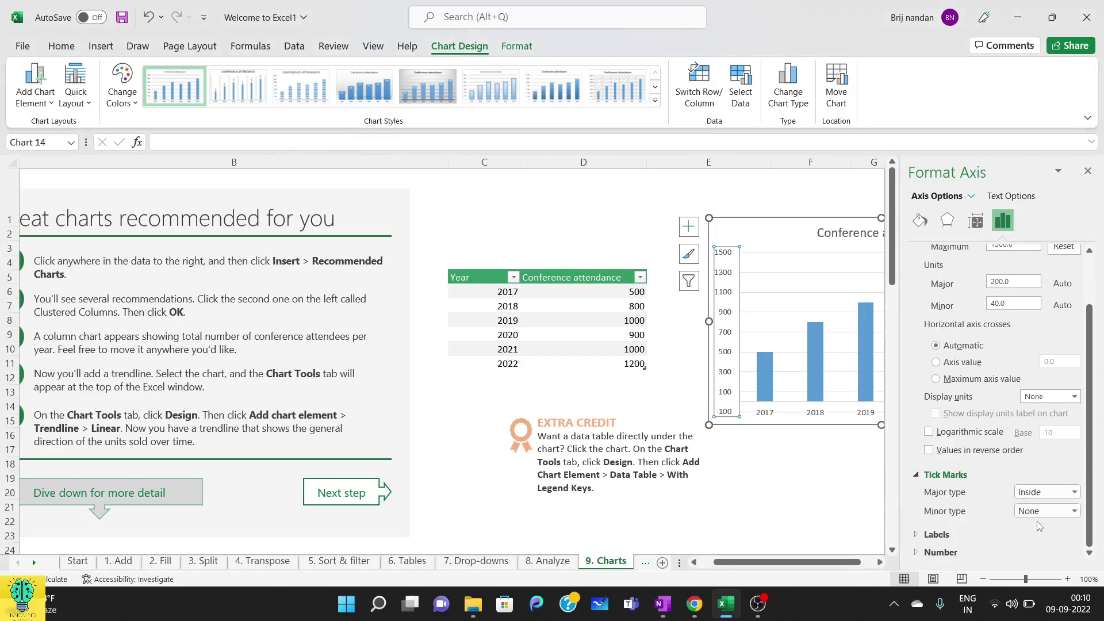
left_click(1069, 512)
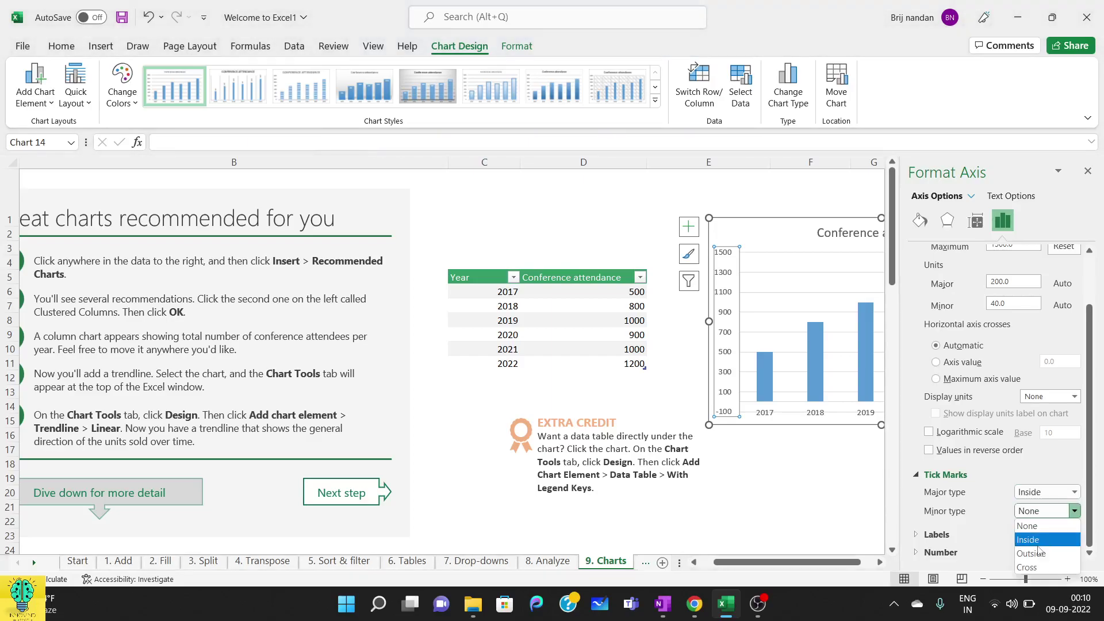
left_click(1034, 541)
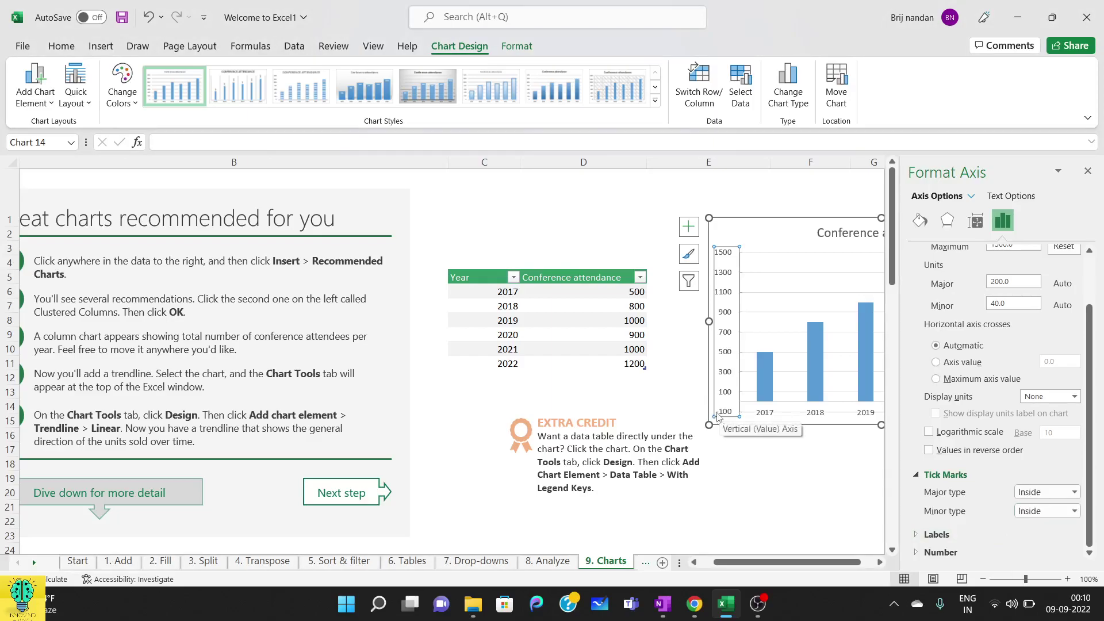
- Try the vertical axis label positions High, Low and None
left_click(925, 535)
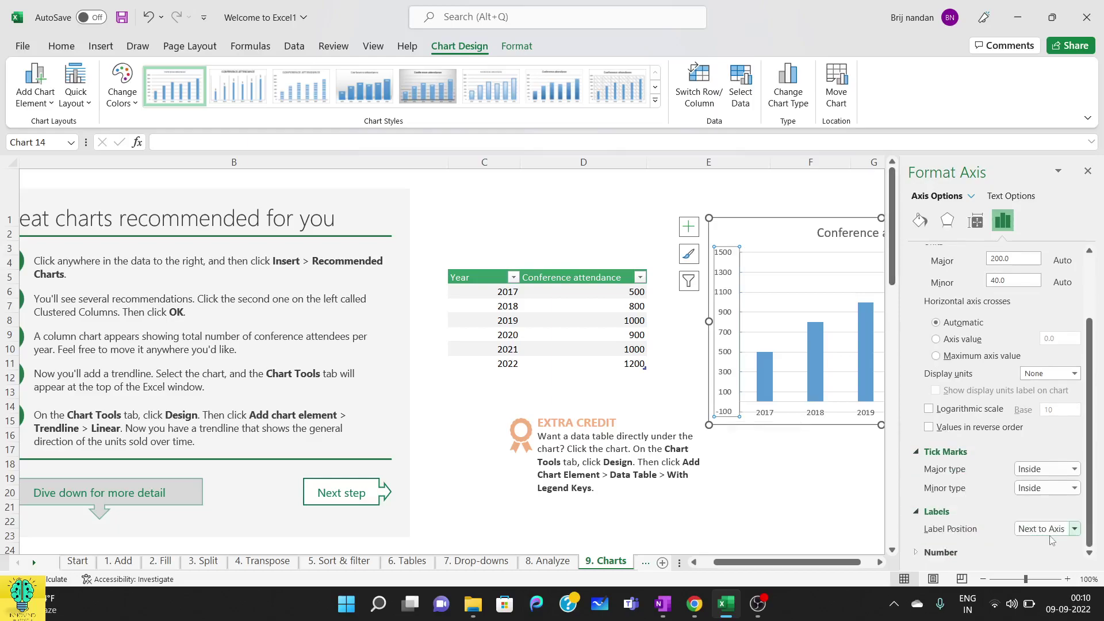
left_click(1053, 531)
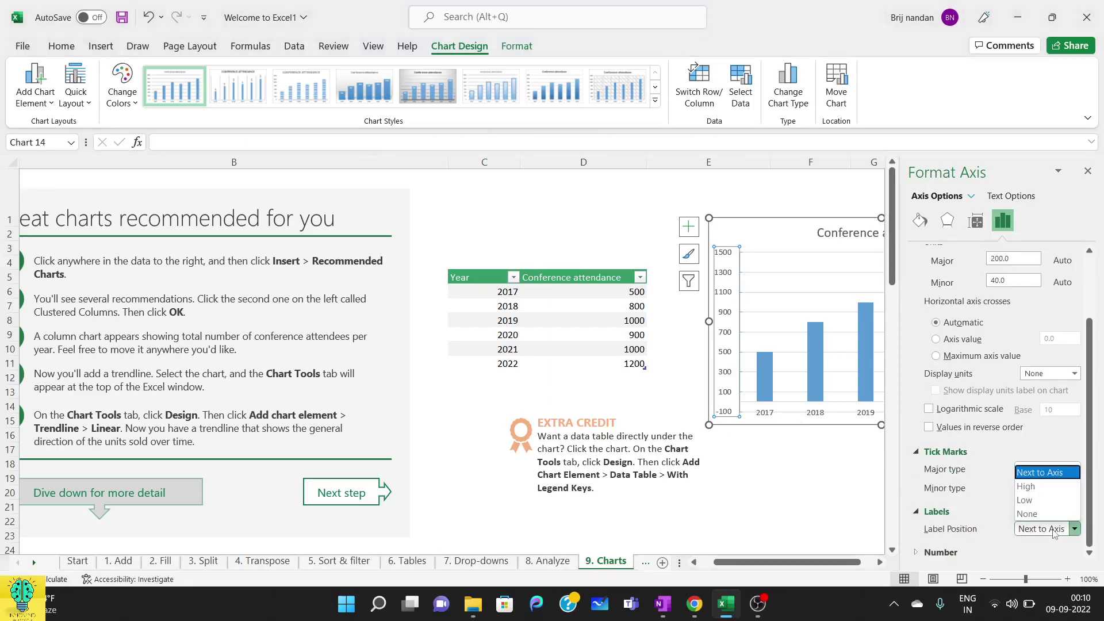
left_click(1032, 485)
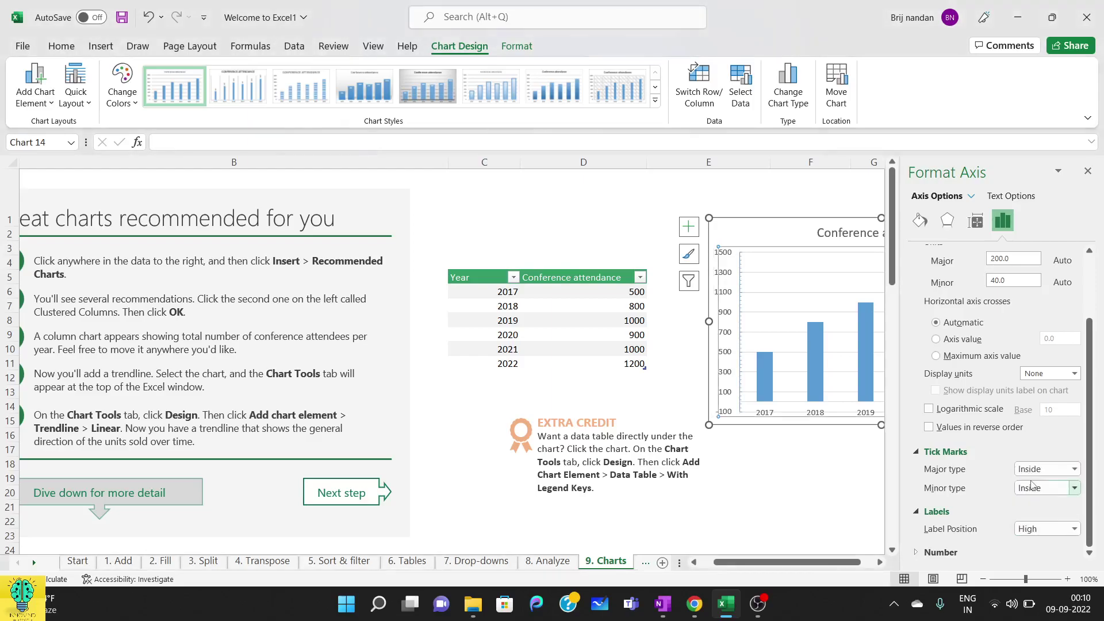
left_click(1041, 532)
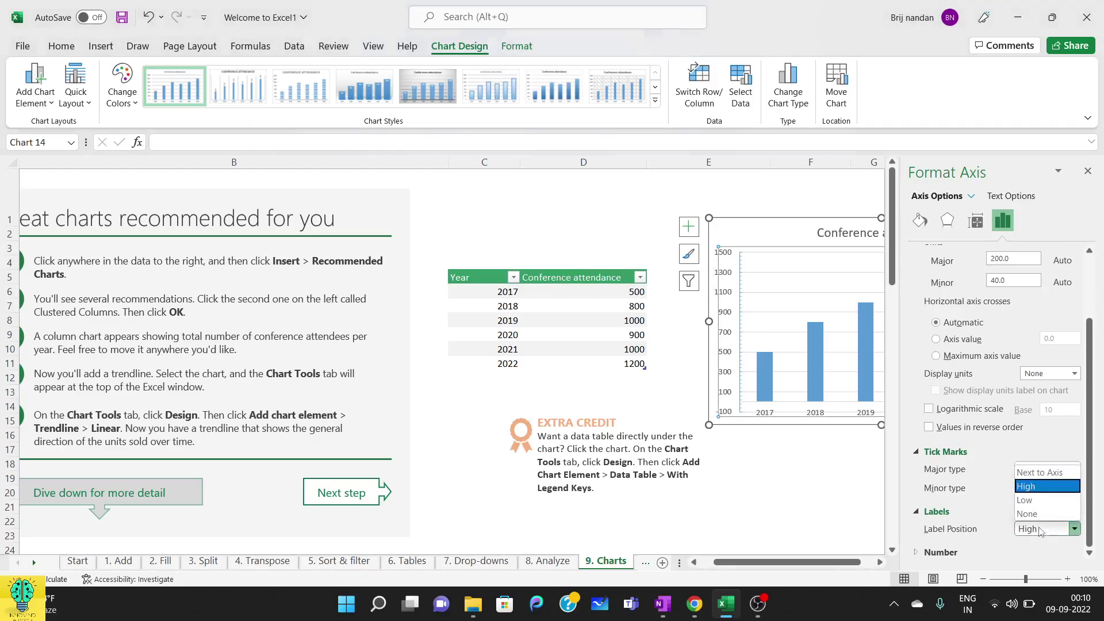
left_click(1035, 500)
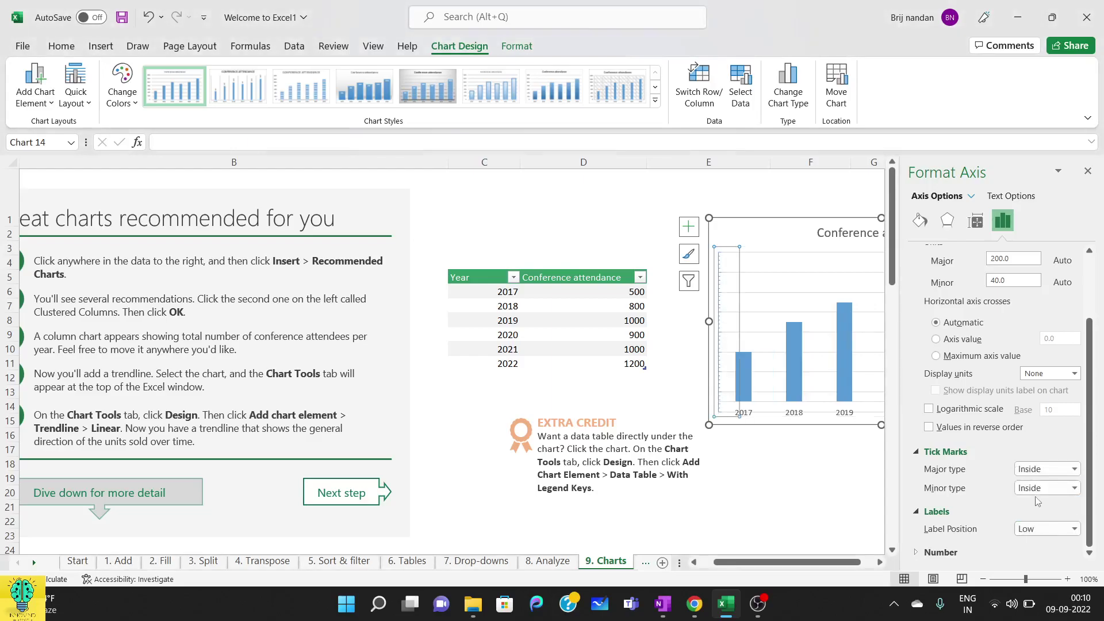
left_click(1038, 528)
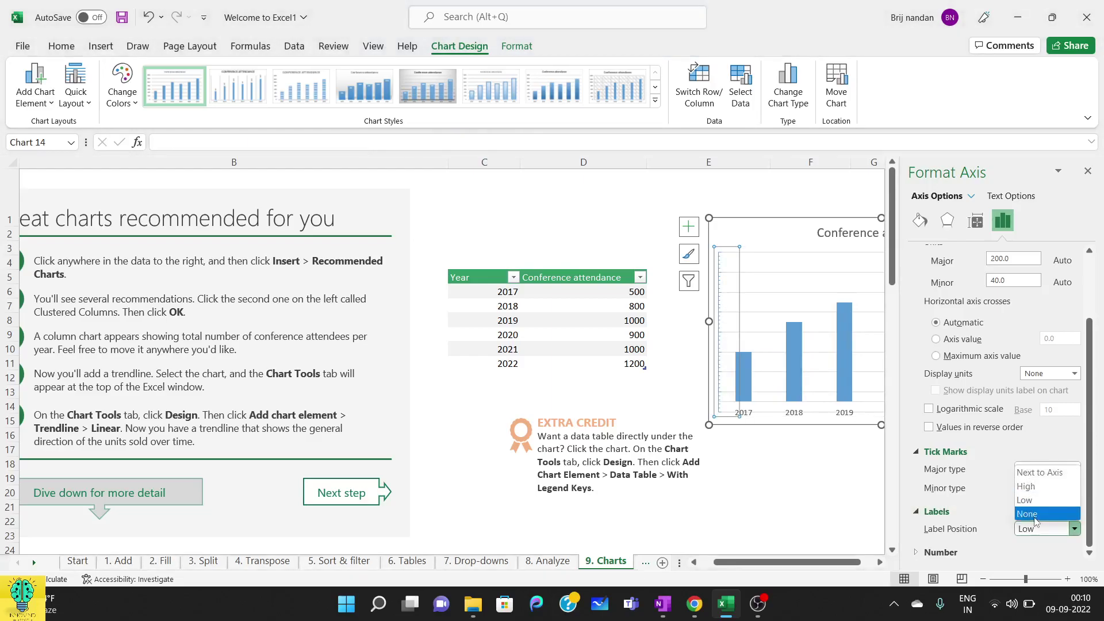
left_click(1034, 518)
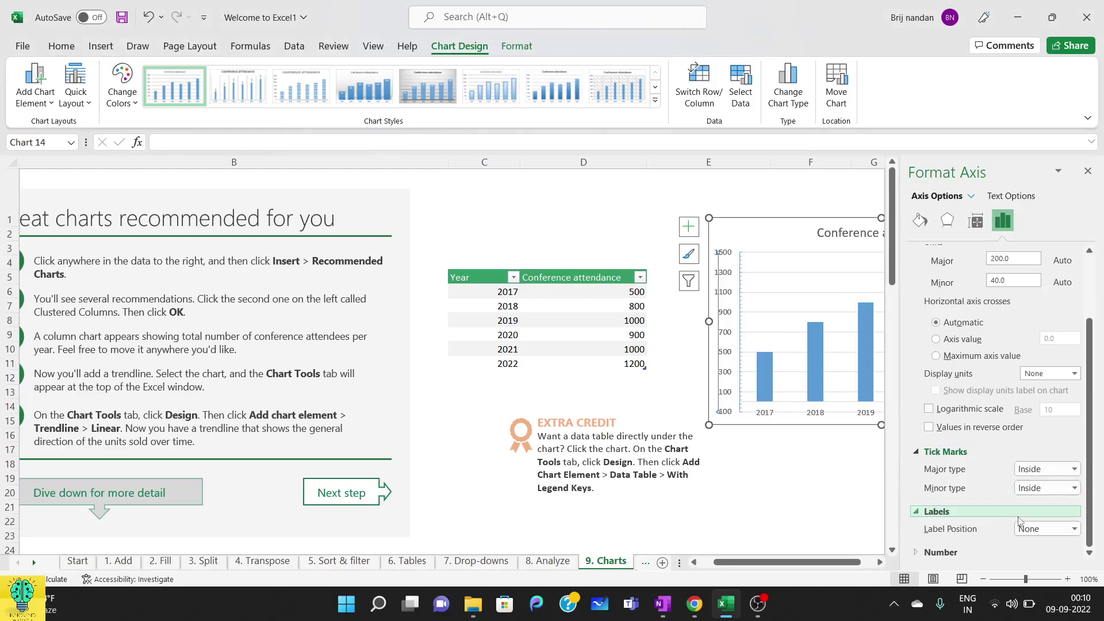
- Set major and minor tick marks to None and close the formatting pane
left_click(1064, 470)
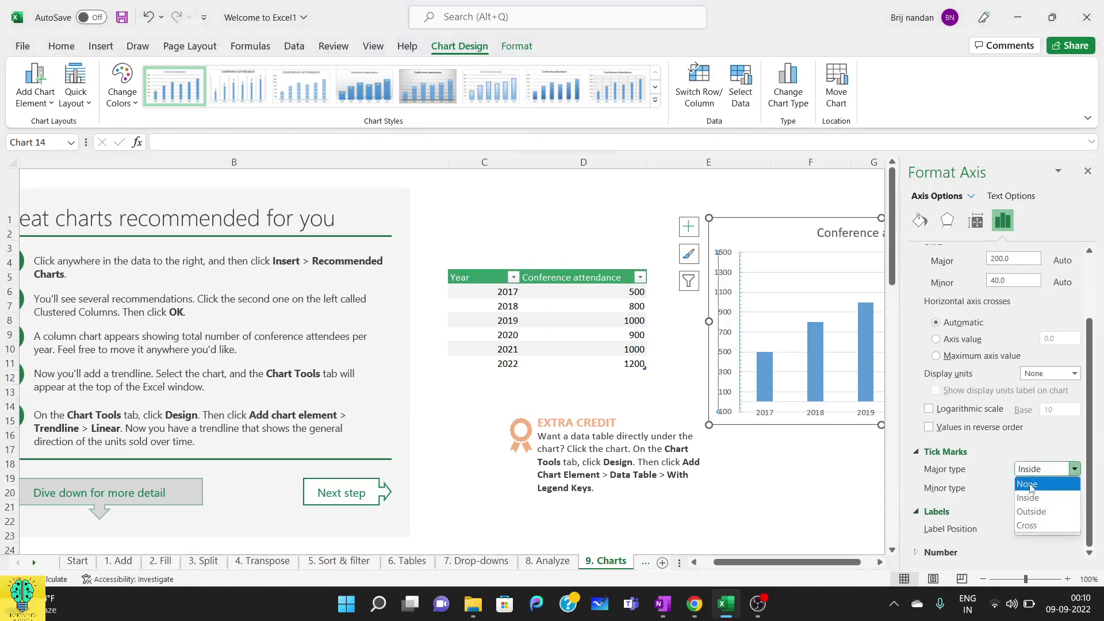
left_click(1033, 484)
left_click(1073, 488)
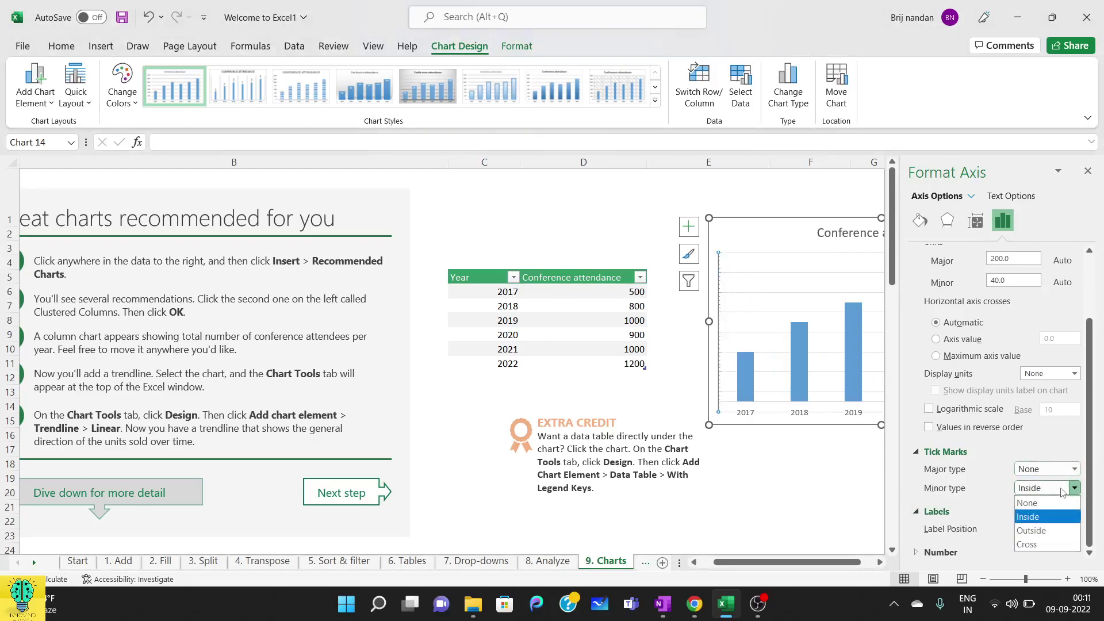
left_click(1021, 503)
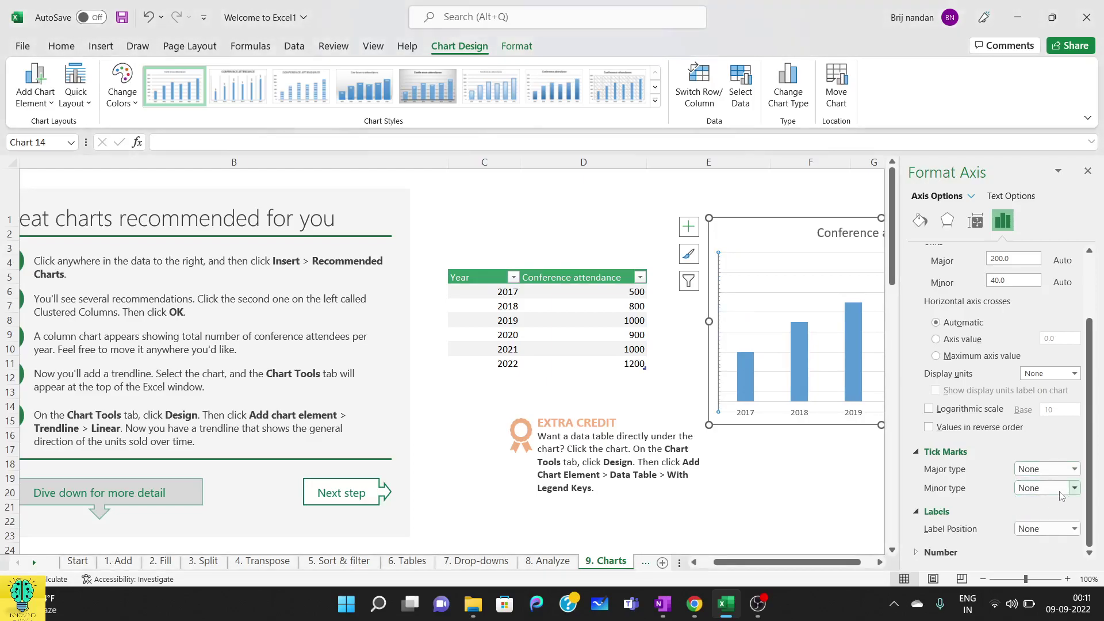
left_click(836, 507)
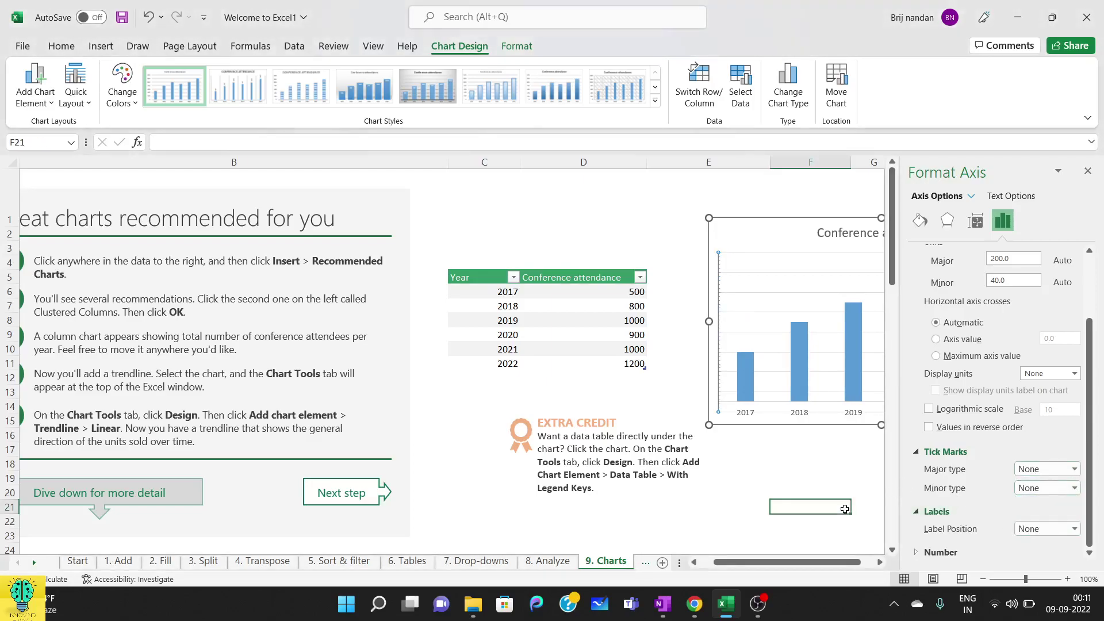
left_click(1087, 171)
left_click(885, 412)
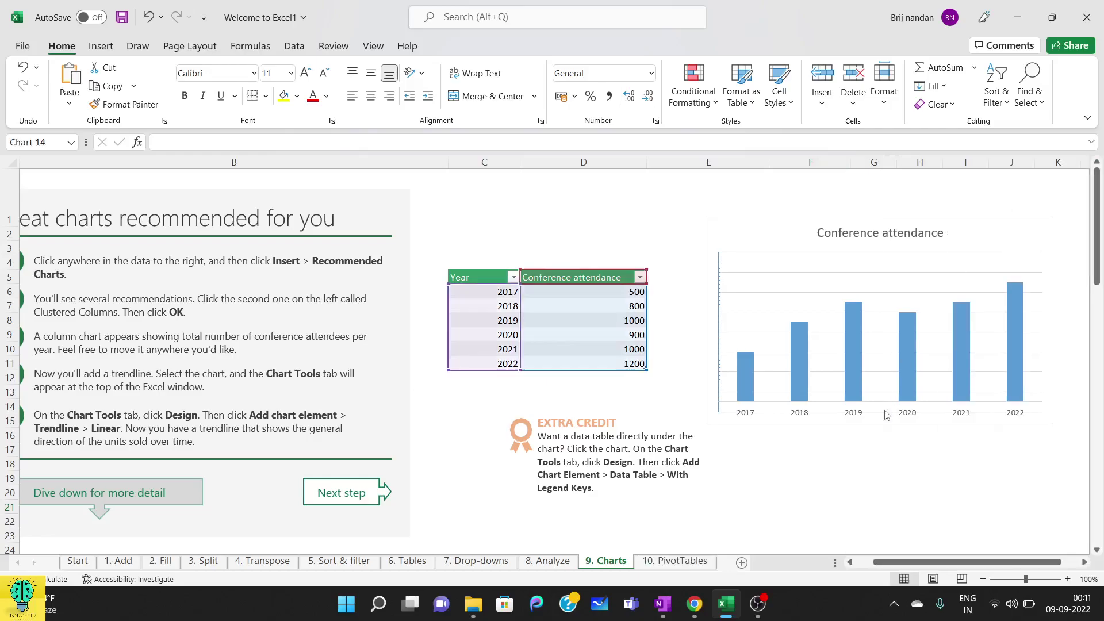
left_click(828, 500)
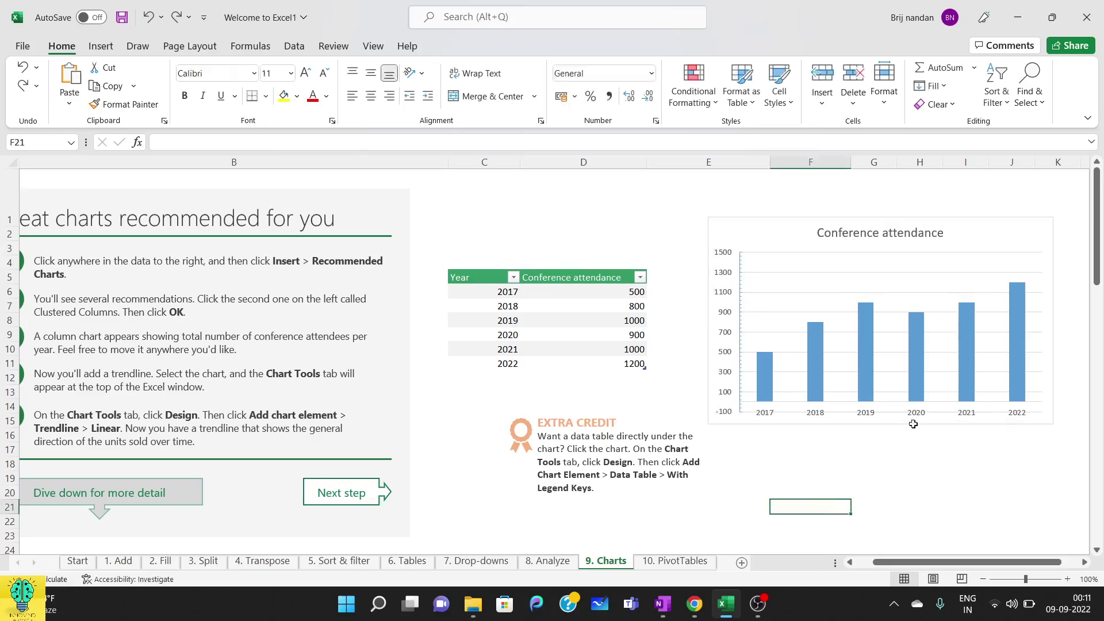
left_click(815, 415)
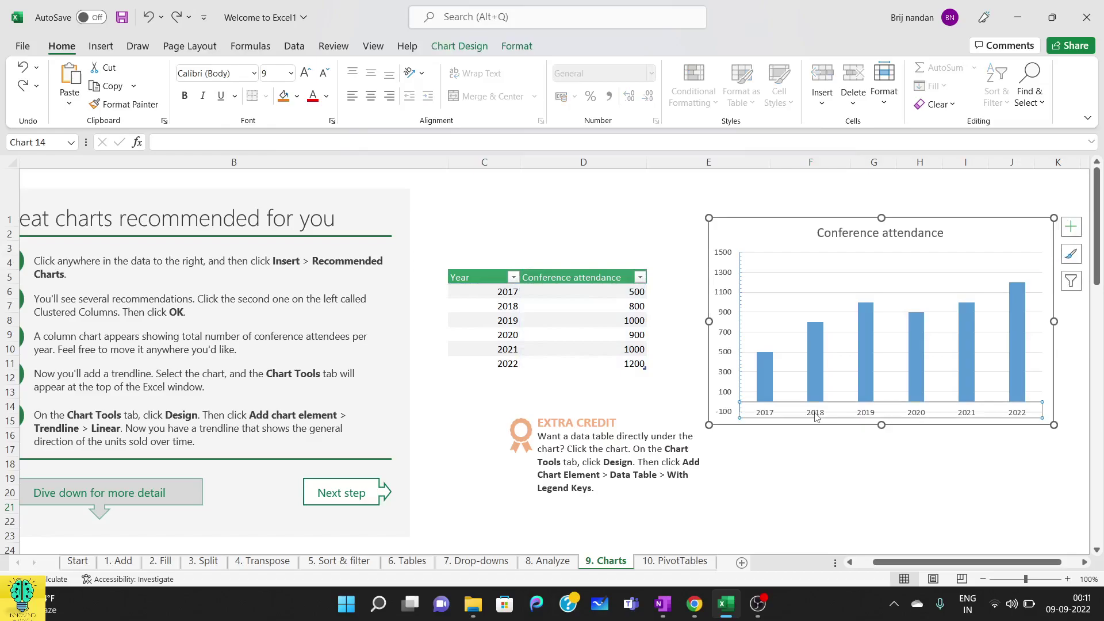
- Give the horizontal year axis a dark grey solid fill and close the pane
double_click(815, 414)
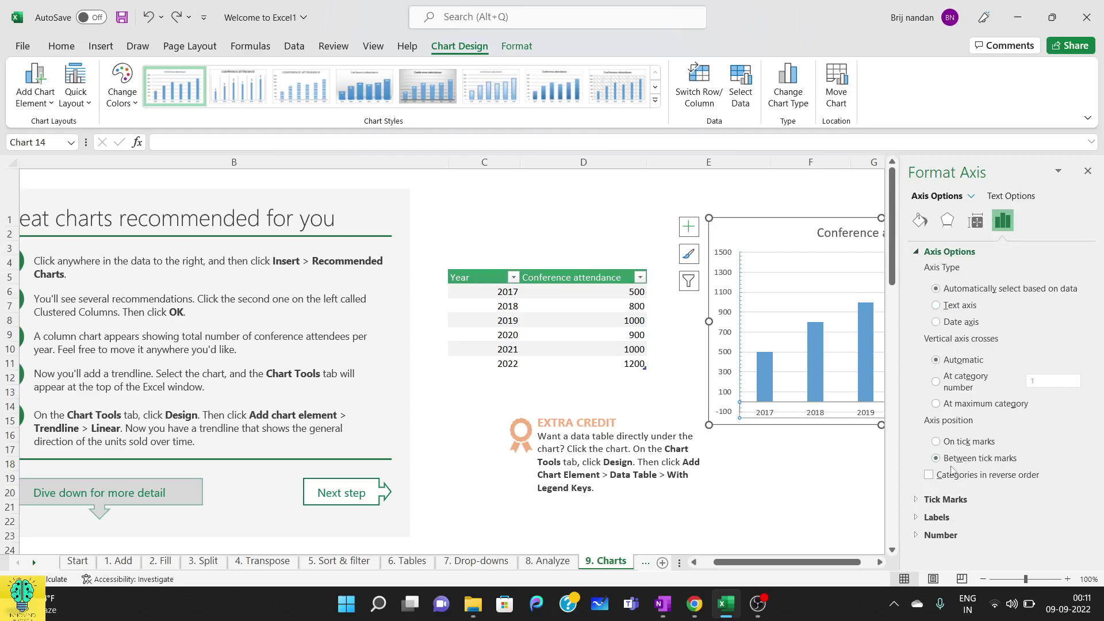
left_click(923, 223)
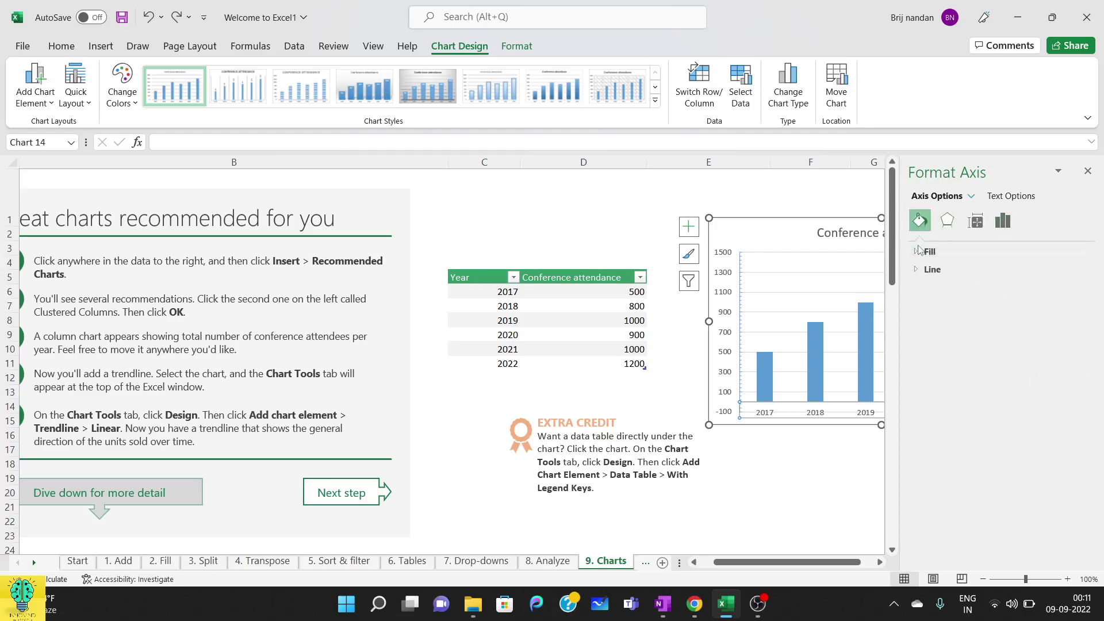
left_click(919, 251)
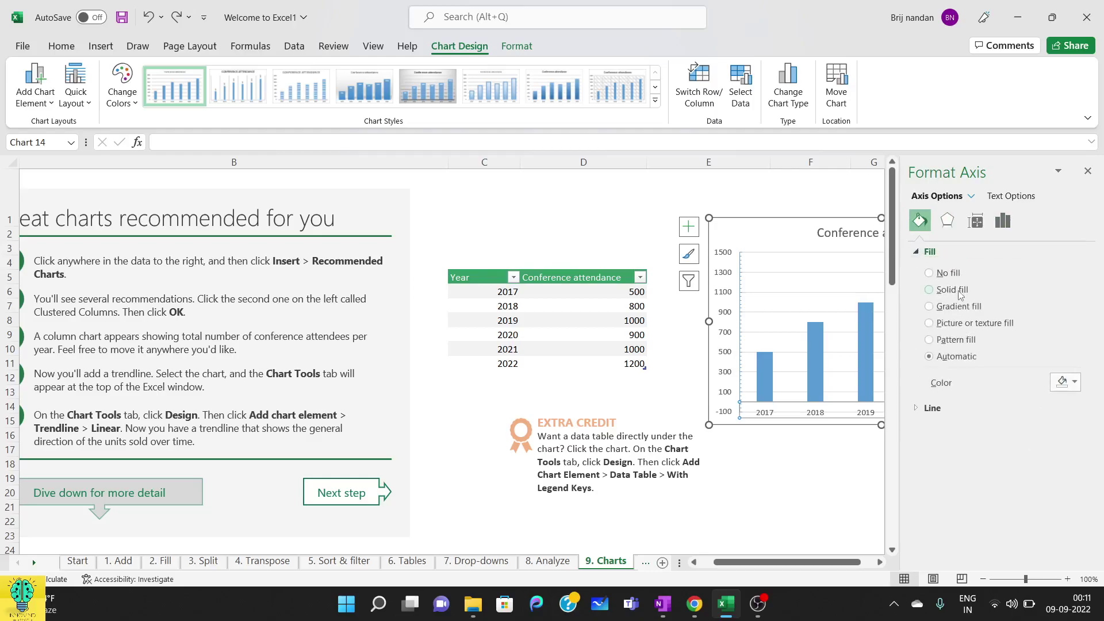
left_click(959, 292)
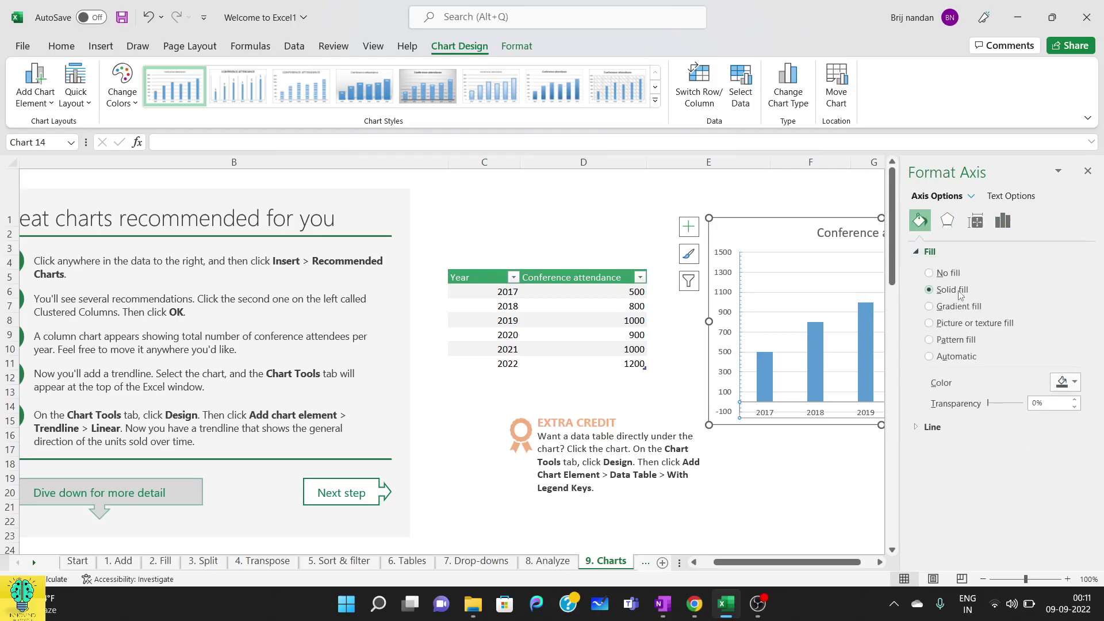
left_click(1075, 386)
left_click(1005, 346)
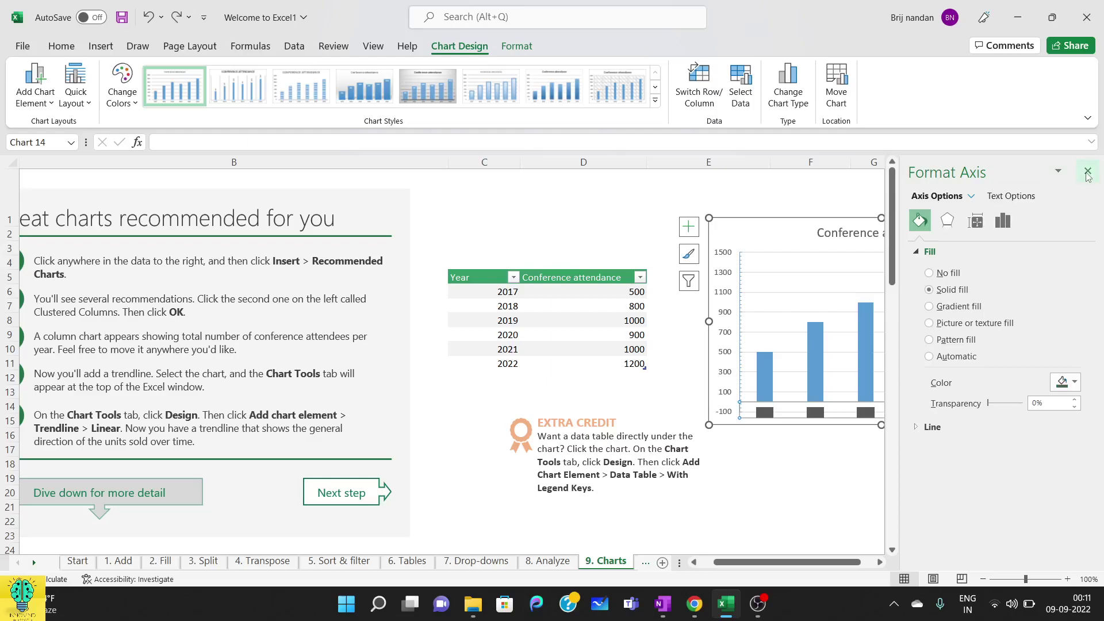
left_click(1087, 171)
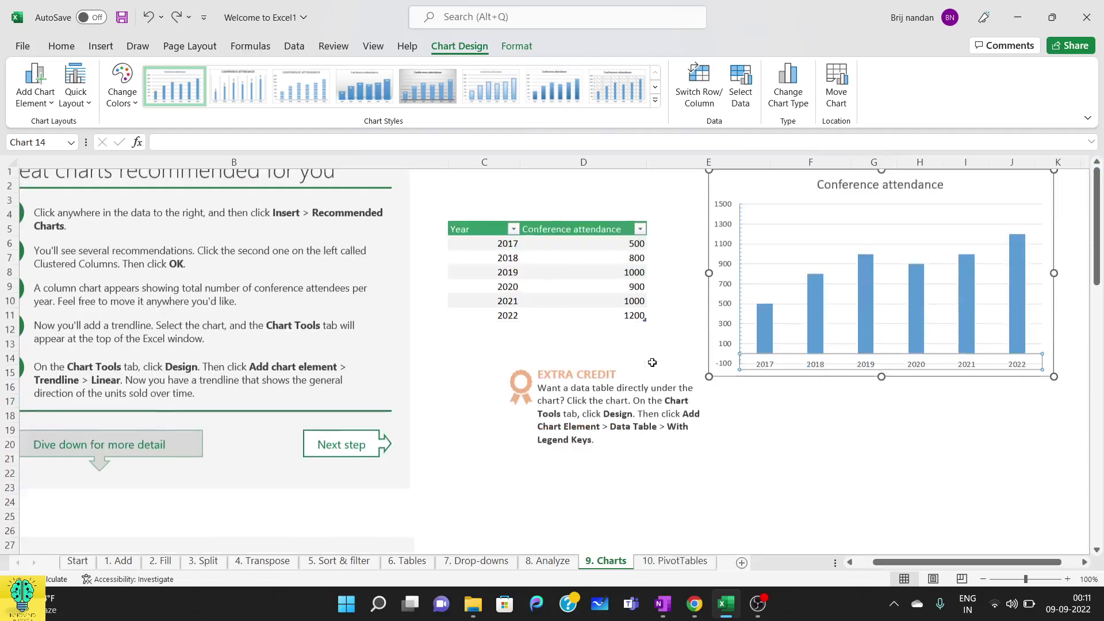
- Add a linear trendline to the Conference attendance column chart
scroll(653, 363, "down", 1)
scroll(652, 363, "left", 1)
scroll(652, 363, "left", 1)
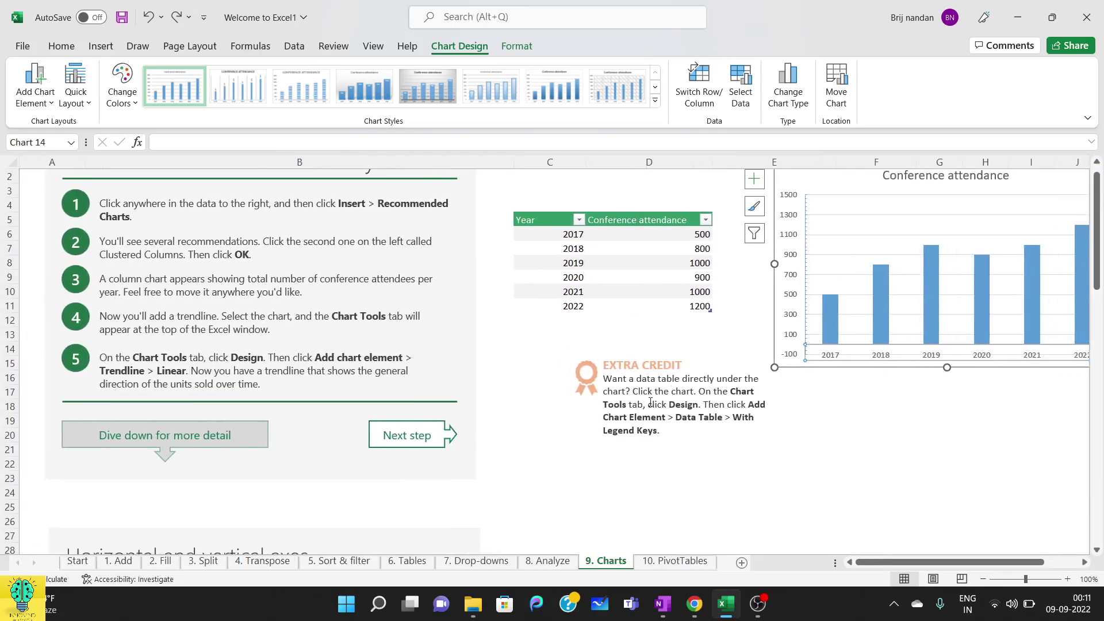
left_click(832, 183)
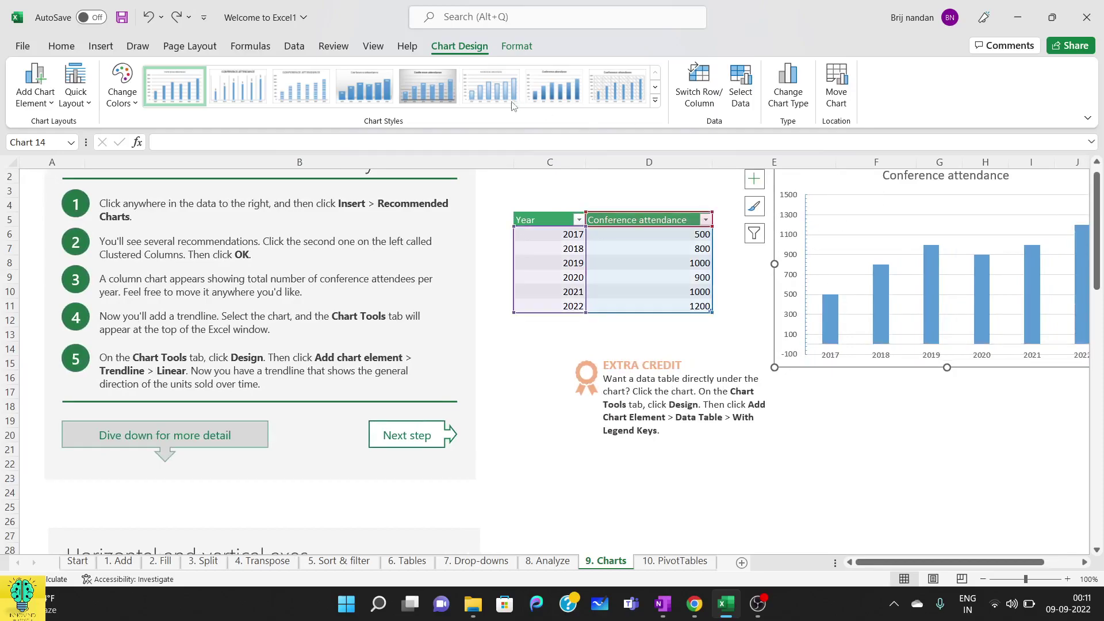
left_click(52, 107)
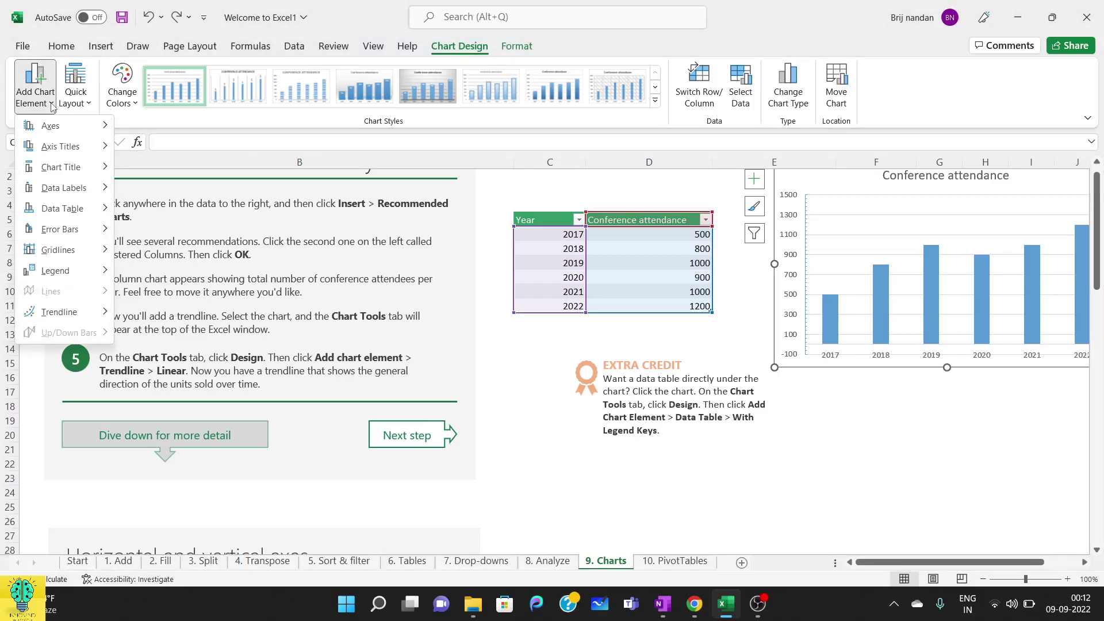
mouse_move(72, 317)
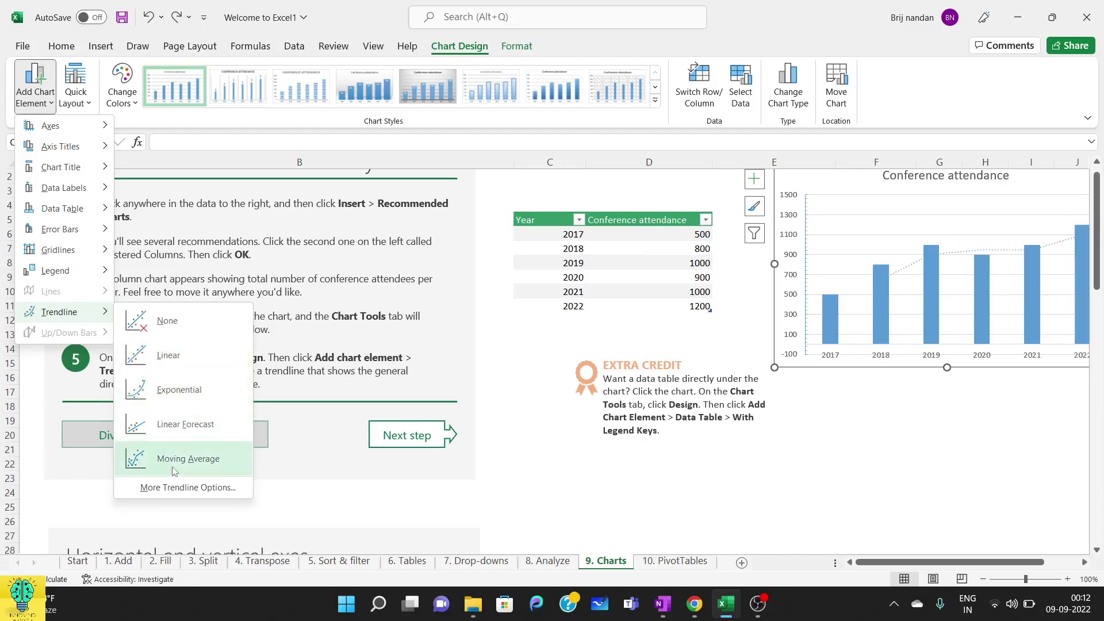
left_click(172, 357)
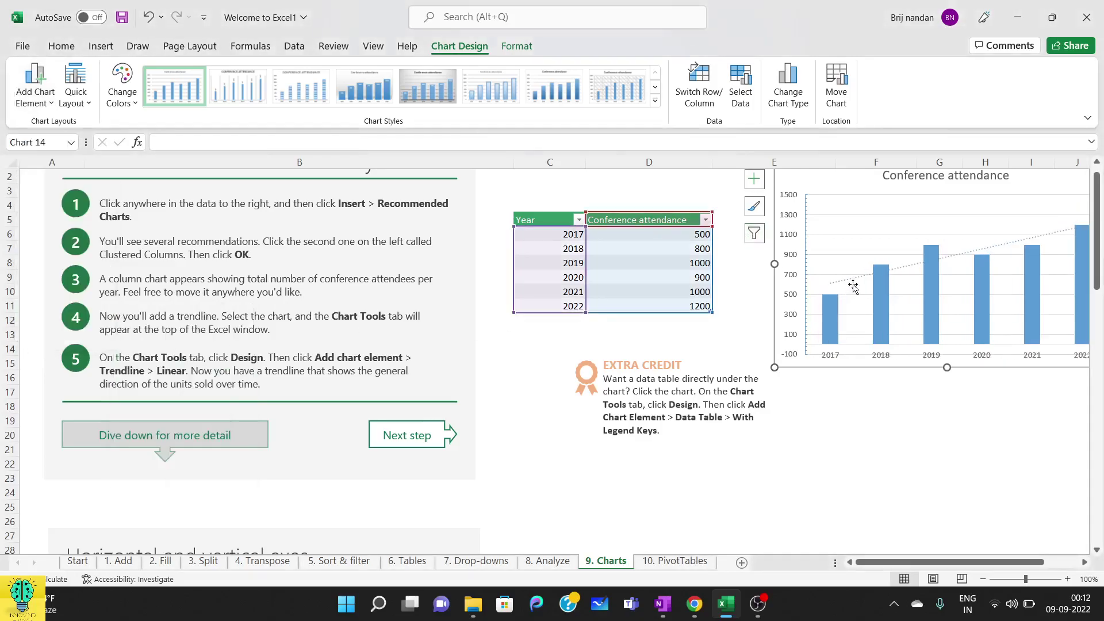
left_click(823, 476)
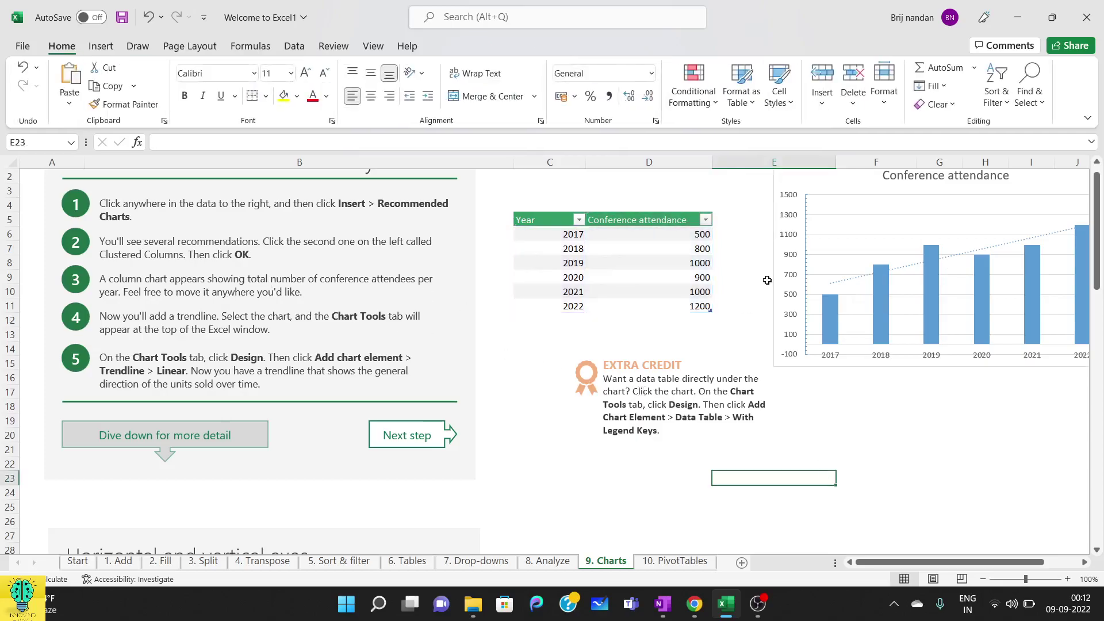
- Add a Data Table with Legend Keys beneath the attendance chart
left_click(815, 198)
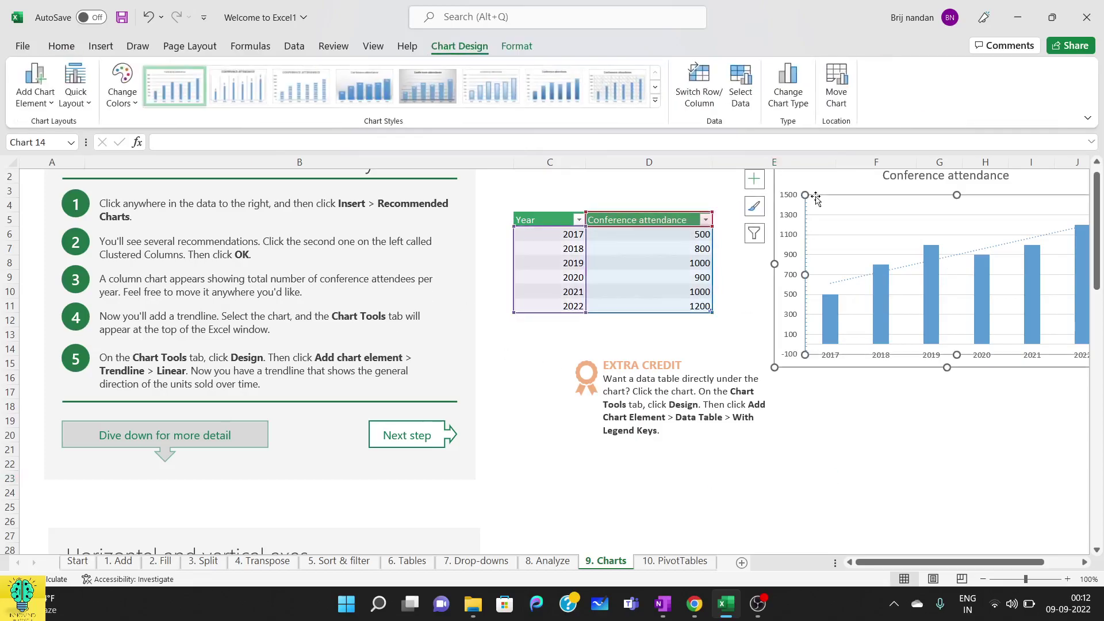
left_click(51, 104)
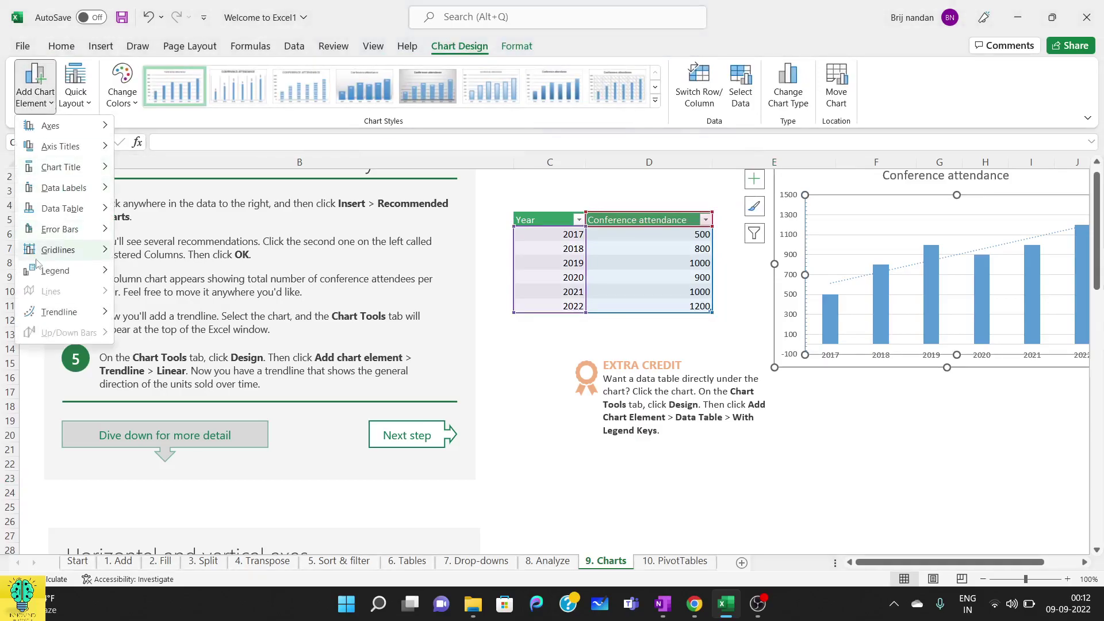
mouse_move(70, 211)
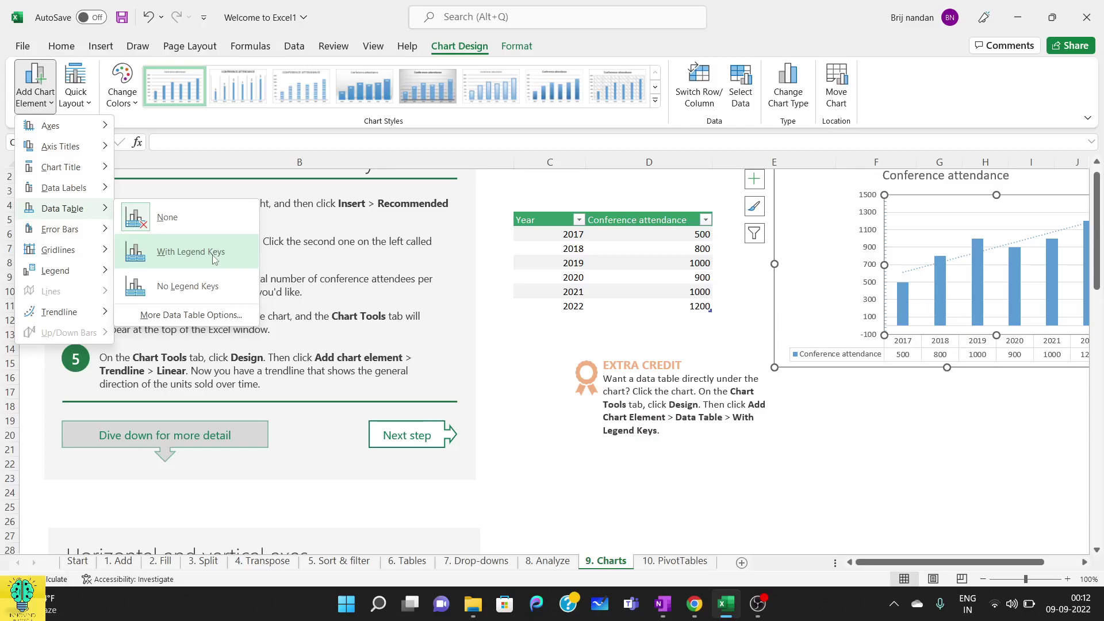
left_click(213, 257)
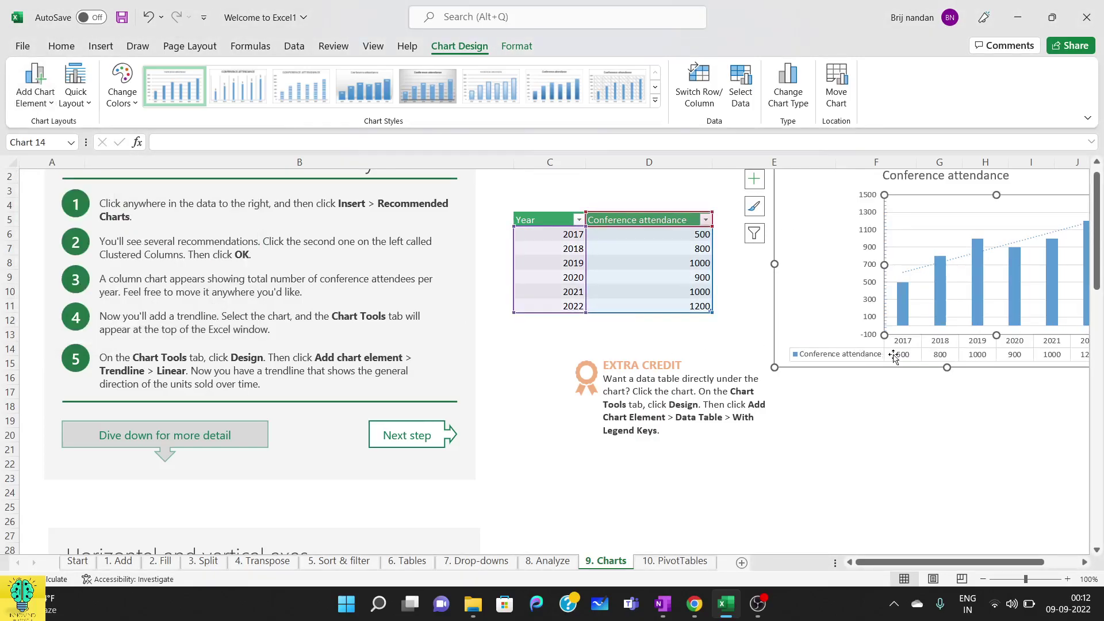
left_click(799, 294)
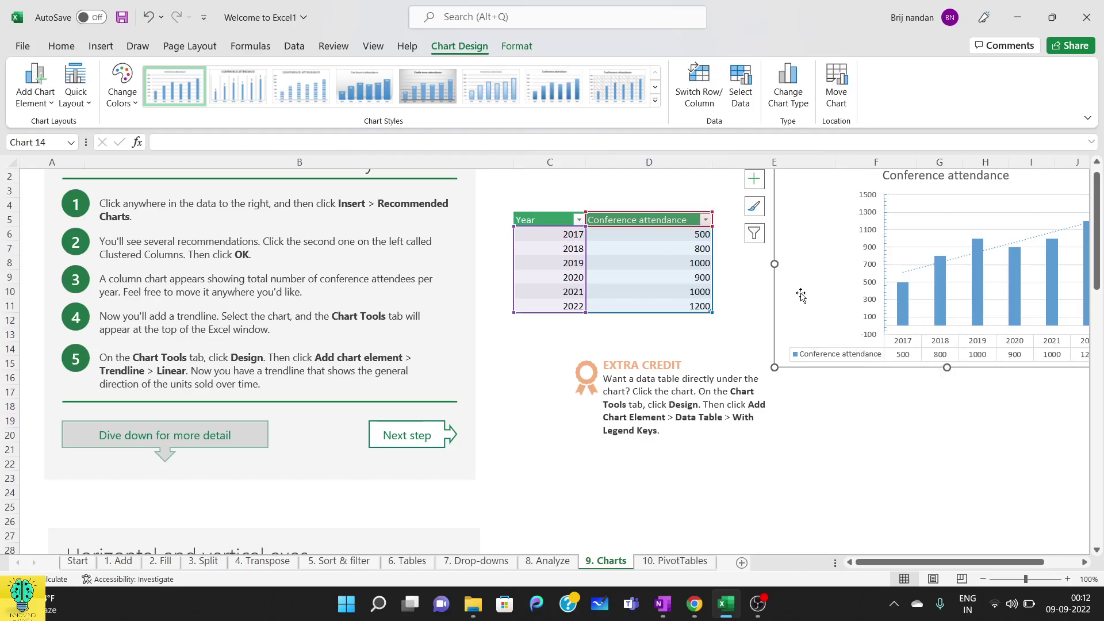
left_click(656, 101)
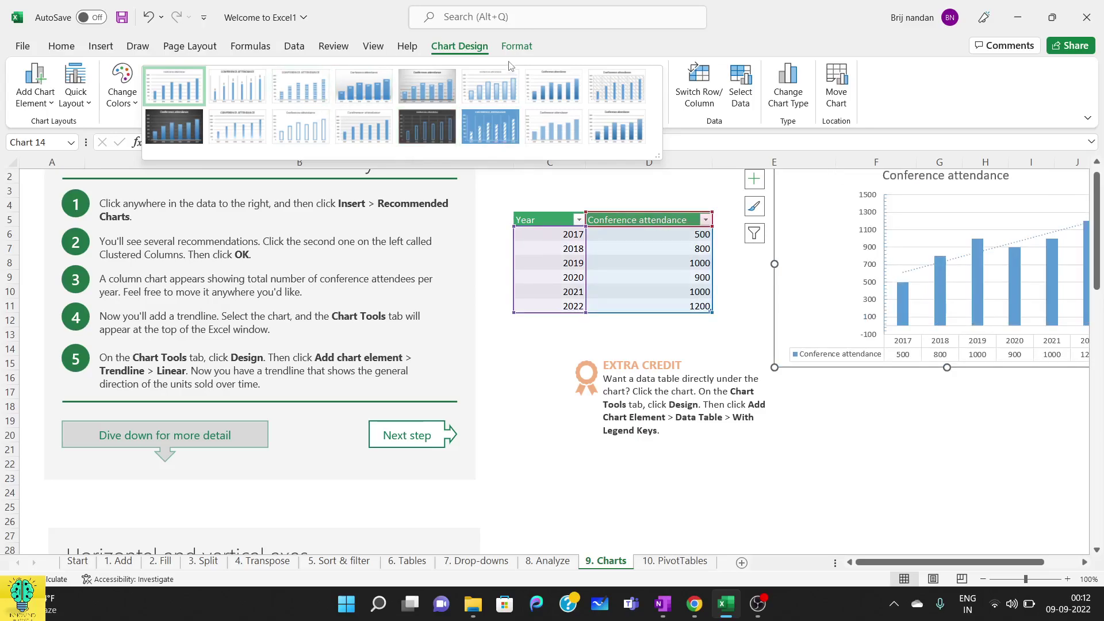
left_click(516, 47)
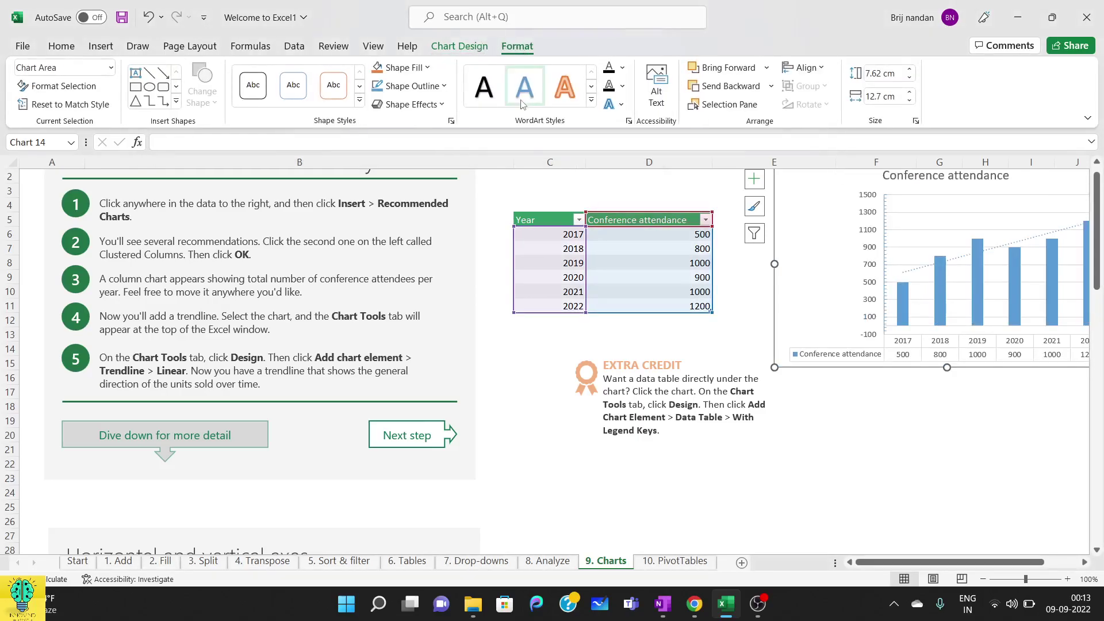
left_click(459, 47)
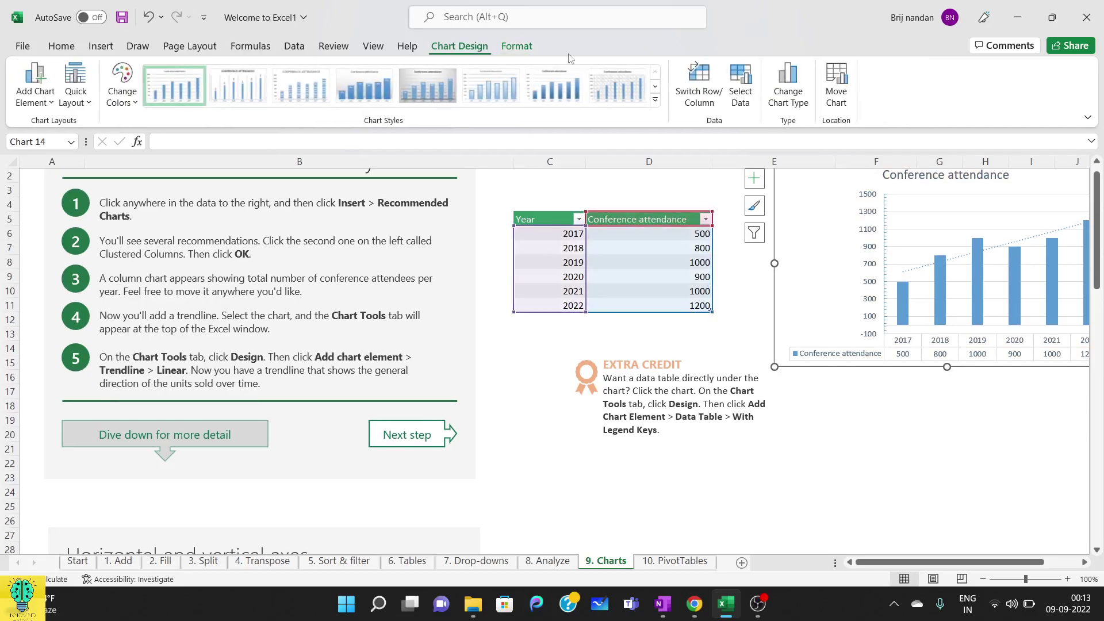
left_click(654, 101)
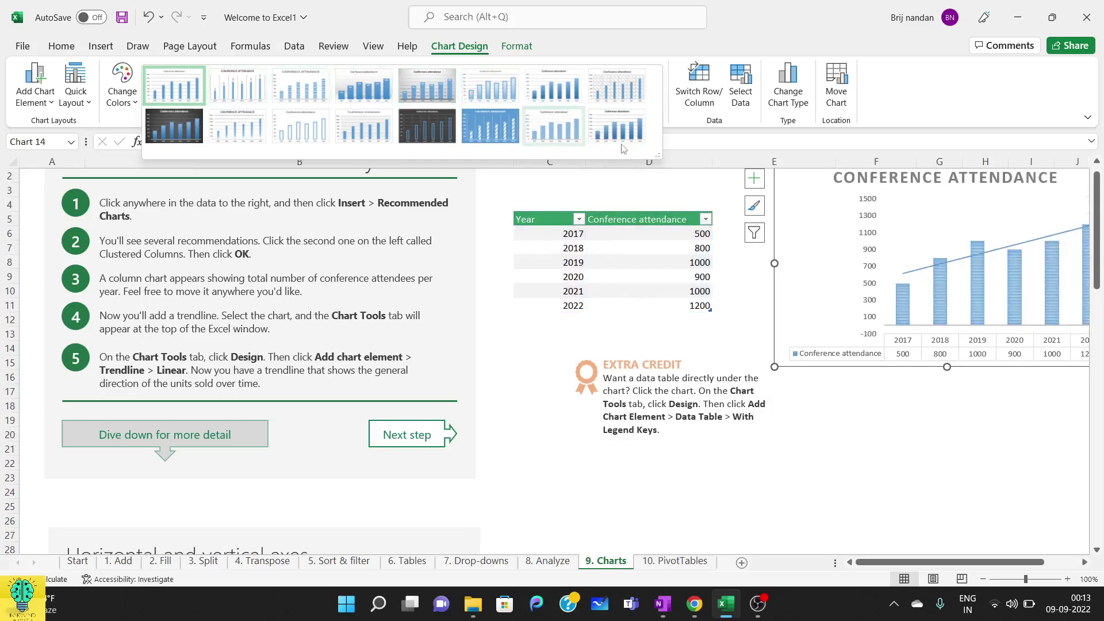
left_click(727, 156)
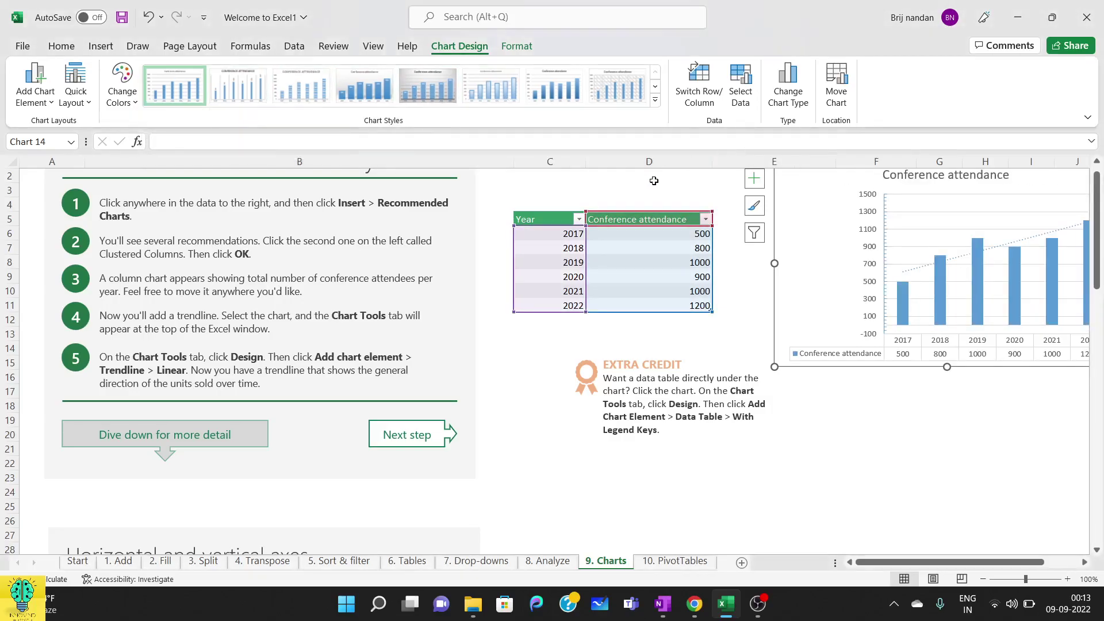
scroll(653, 181, "down", 3)
scroll(837, 231, "up", 3)
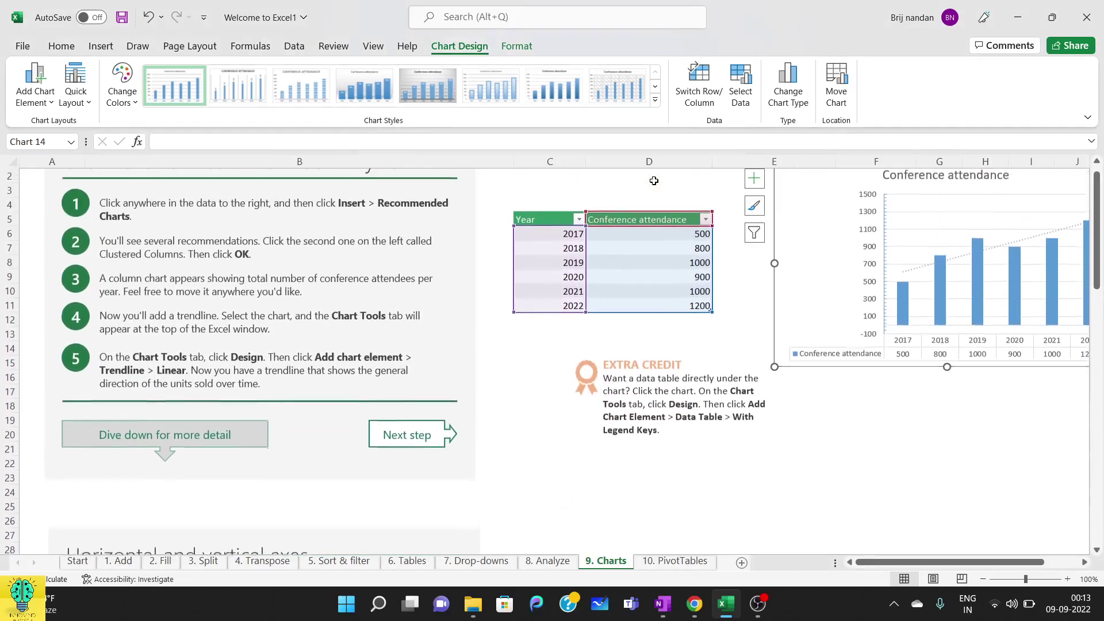
scroll(837, 231, "down", 1)
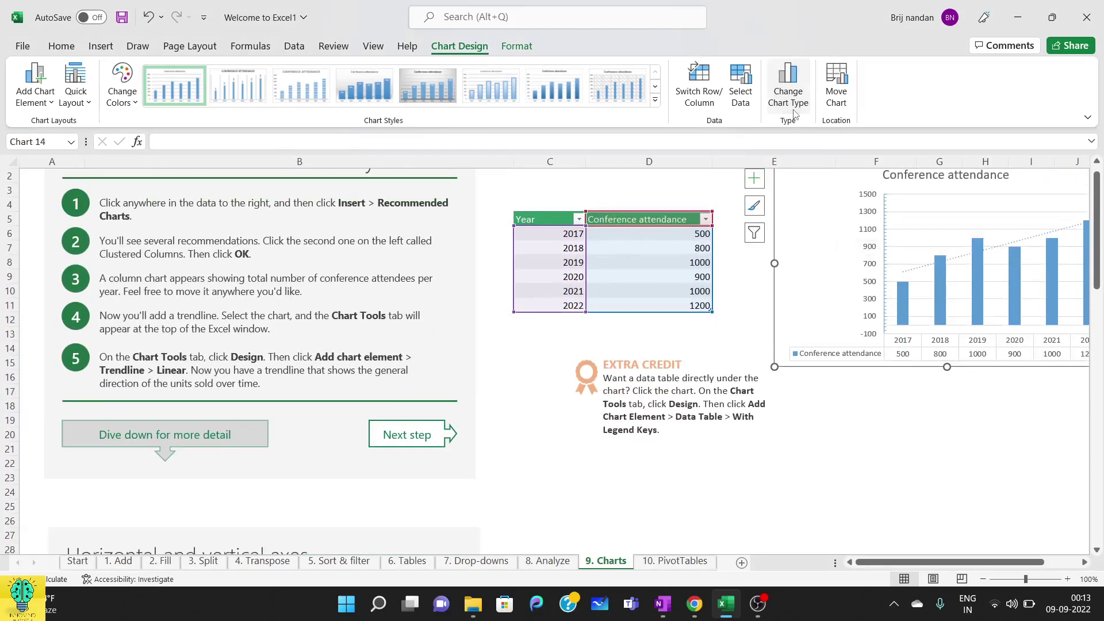
left_click(794, 114)
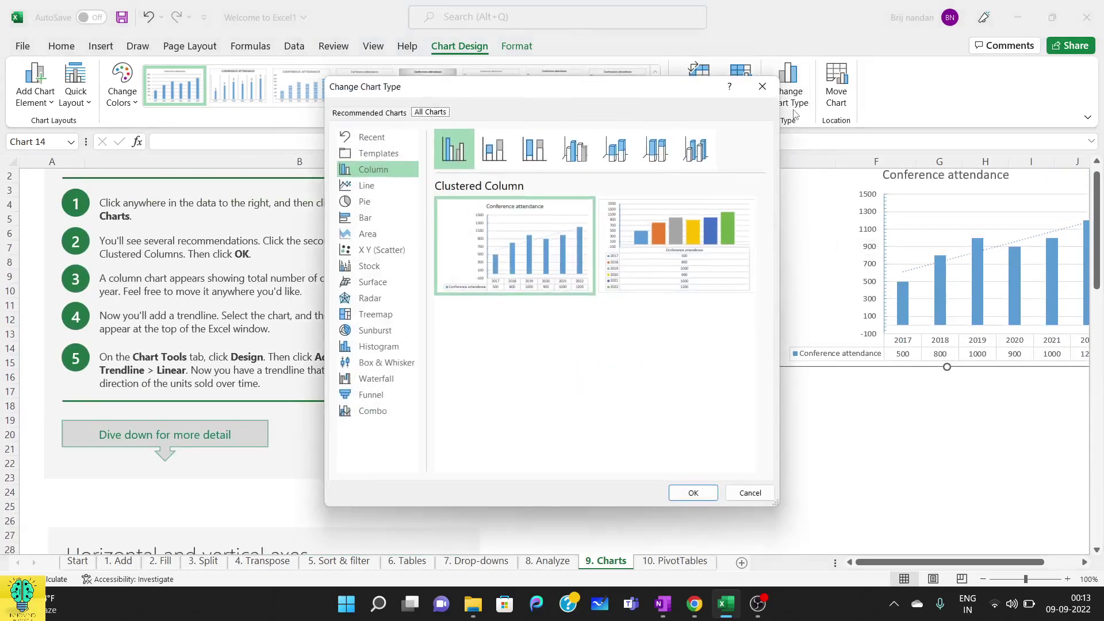
left_click(366, 187)
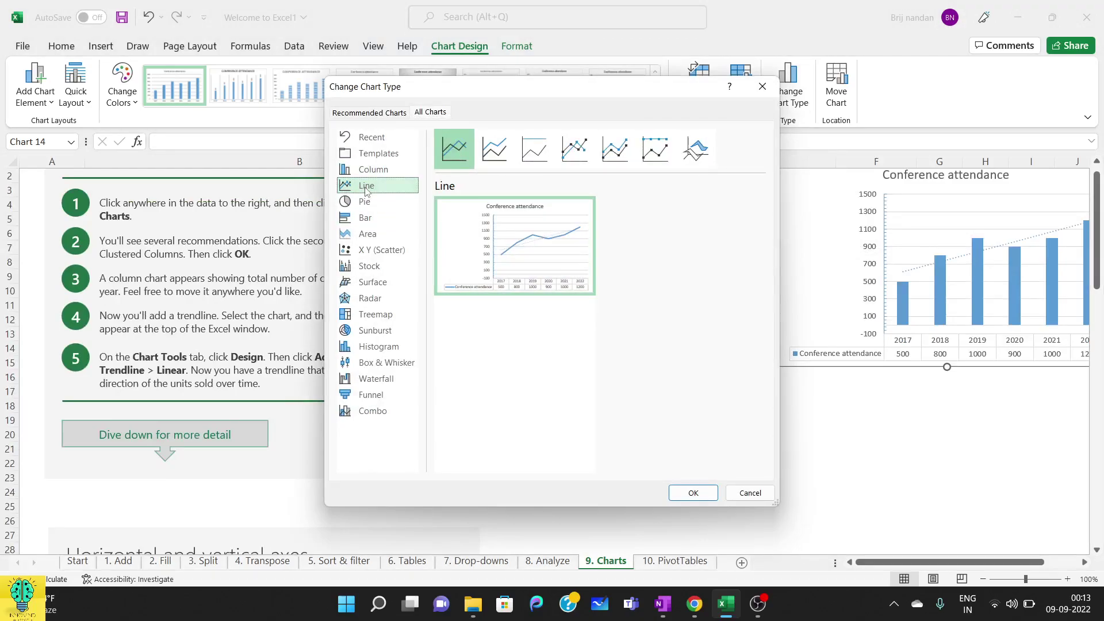
left_click(368, 204)
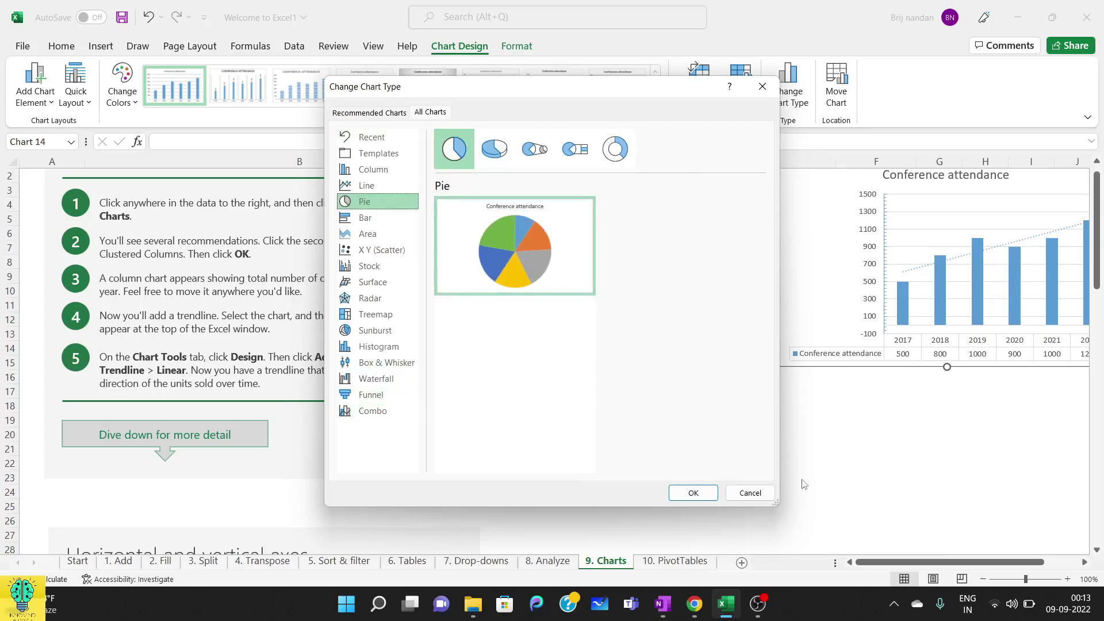
left_click(748, 493)
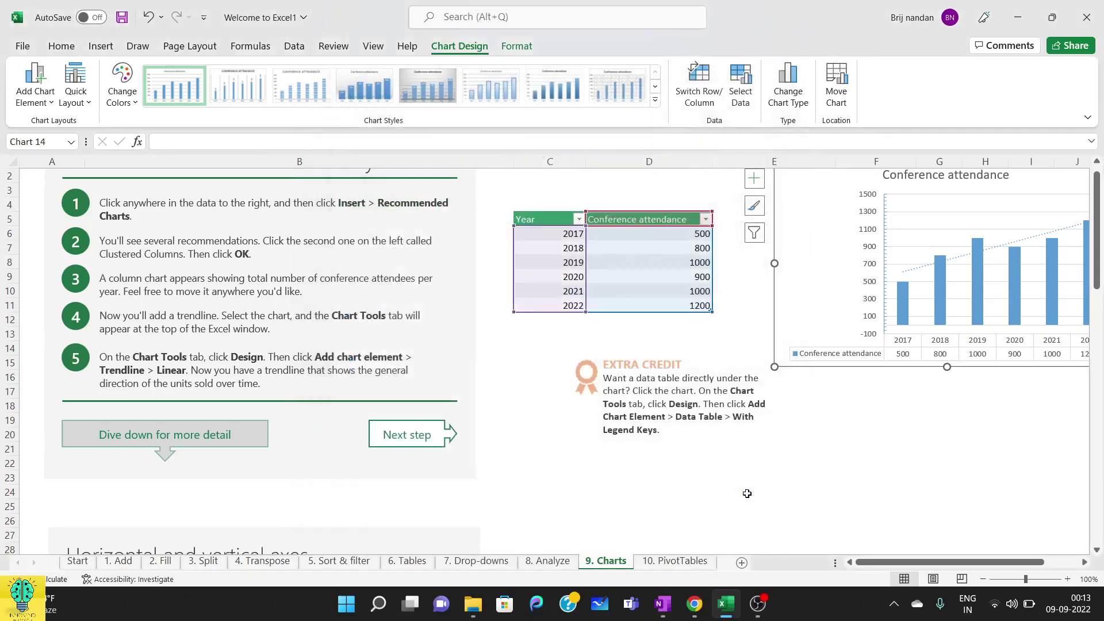
- Scroll down to the Secondary axis combo chart and its Date, Conference attendance and Food sales table
scroll(747, 493, "down", 8)
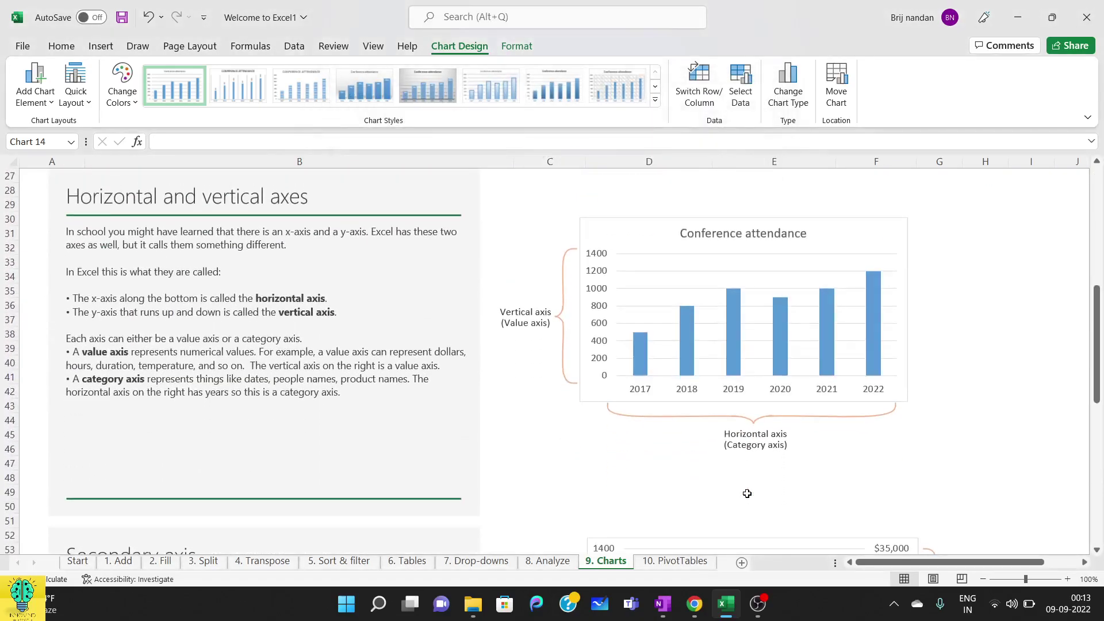
scroll(747, 493, "down", 1)
scroll(744, 494, "up", 1)
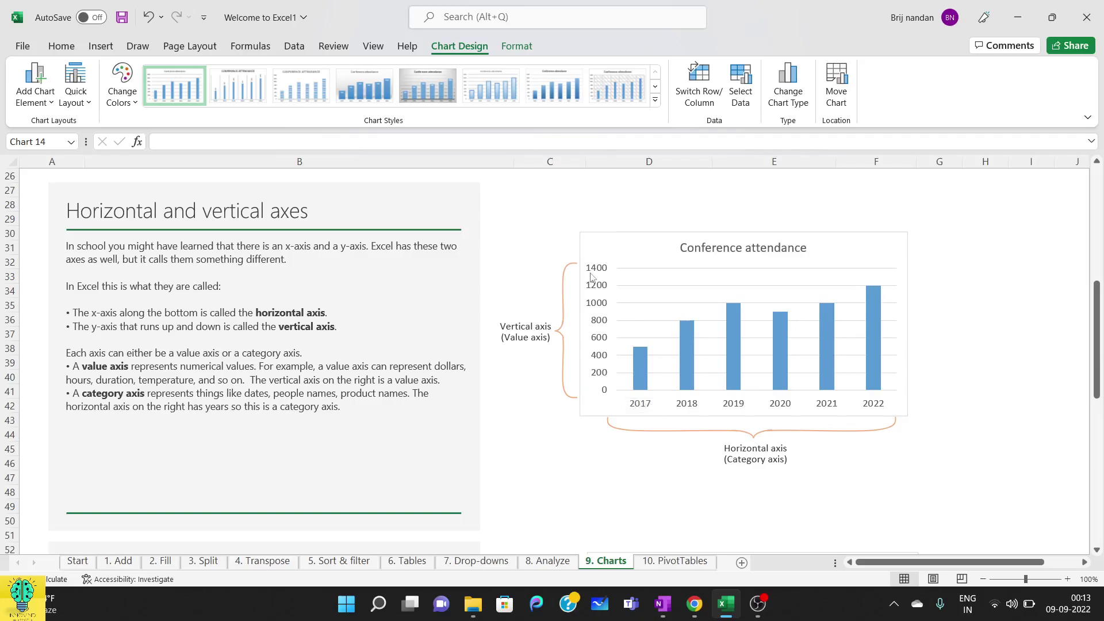
scroll(574, 385, "down", 3)
scroll(574, 386, "up", 4)
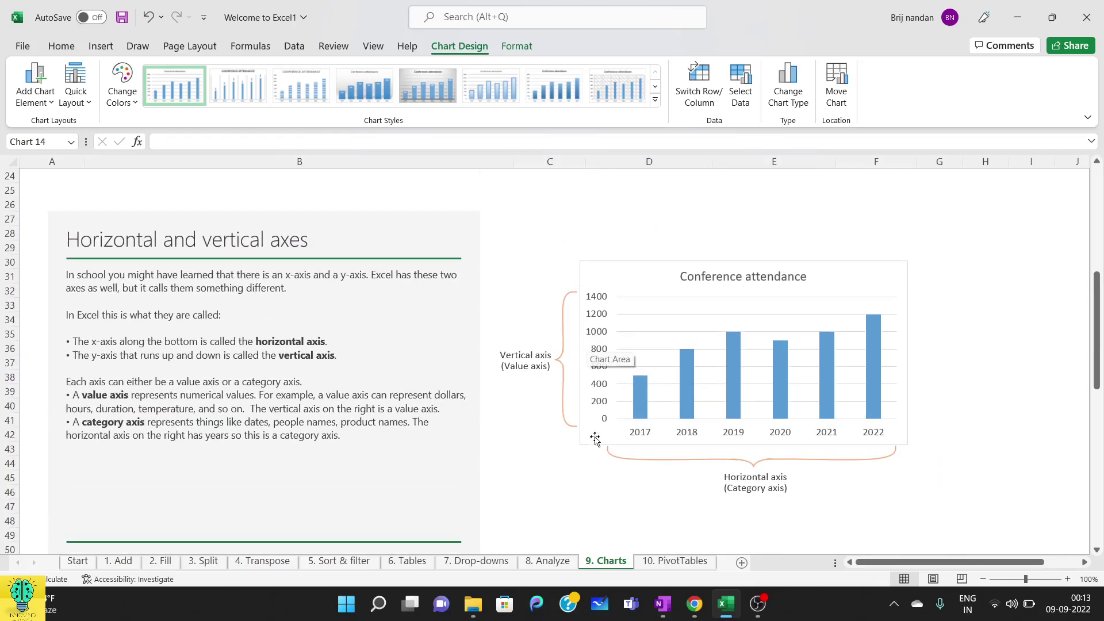
scroll(596, 456, "down", 2)
scroll(596, 456, "down", 8)
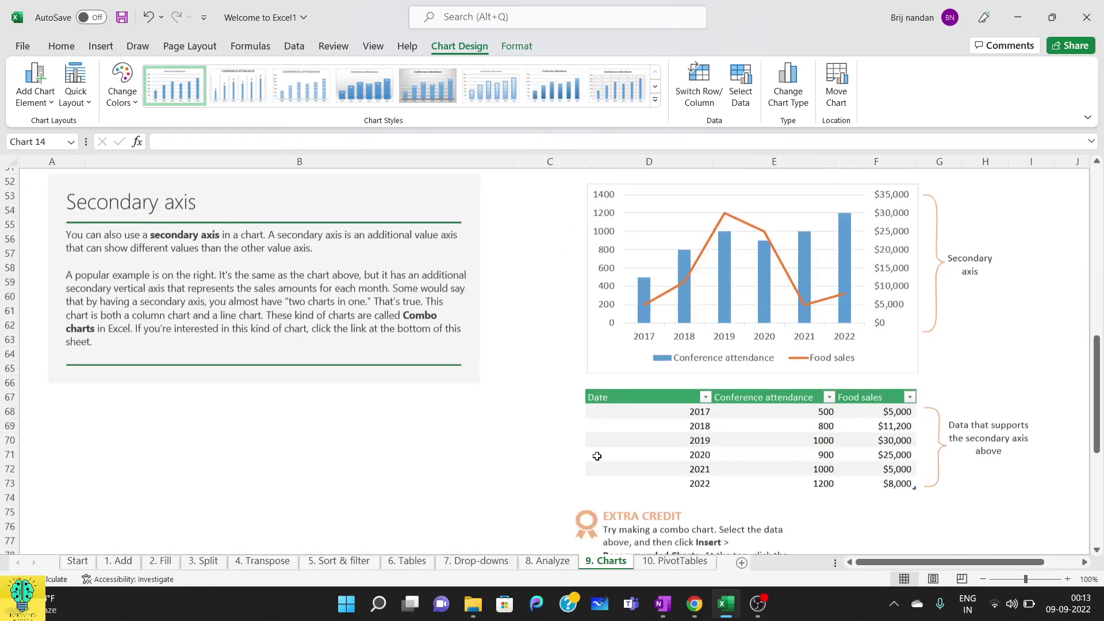
scroll(597, 456, "up", 3)
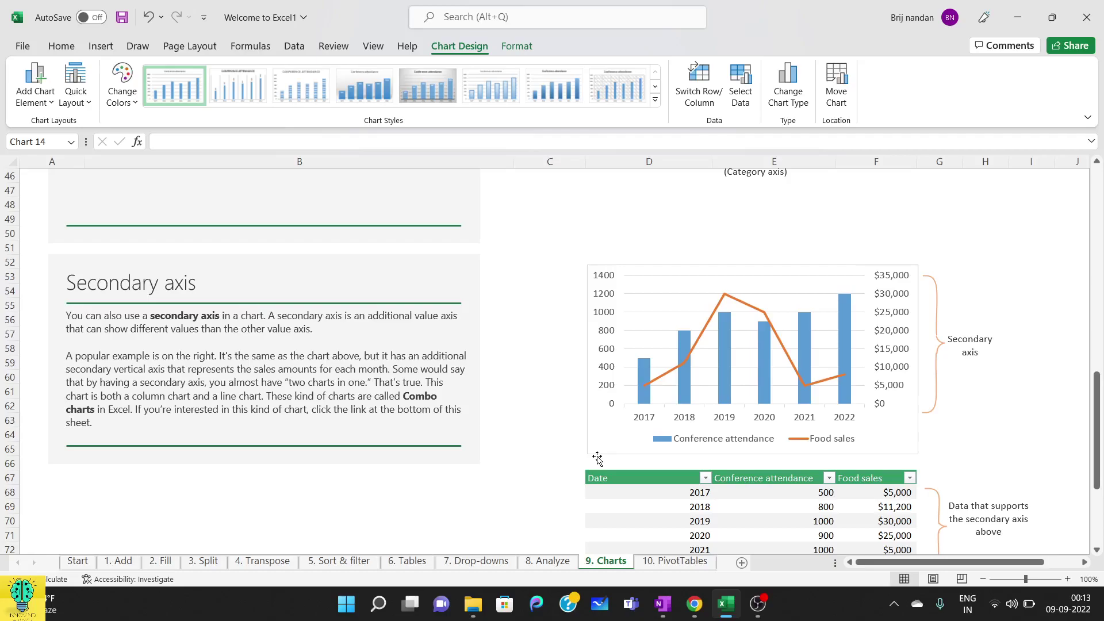
scroll(596, 457, "down", 1)
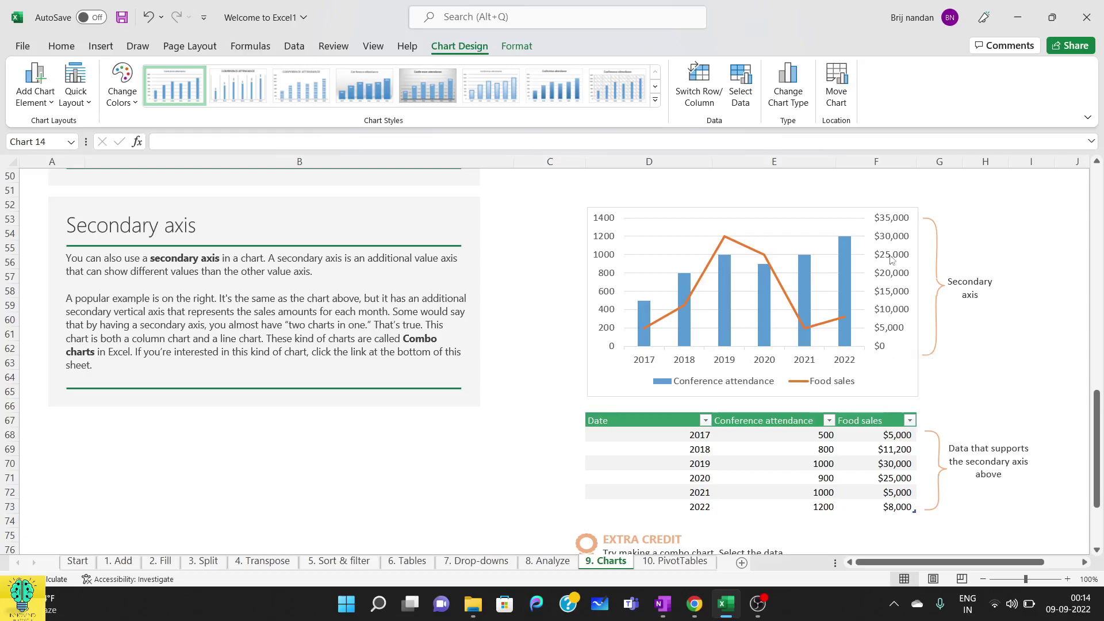
scroll(885, 318, "down", 2)
scroll(885, 318, "down", 1)
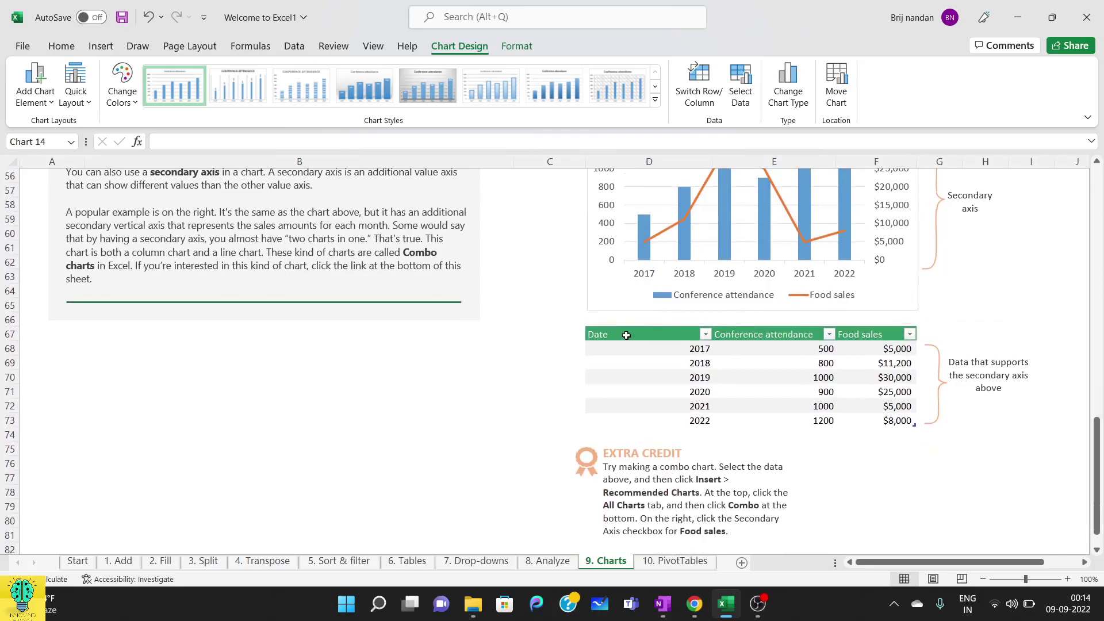
- Insert a clustered column chart of the year, attendance and food sales data via Quick Analysis
left_click_drag(638, 334, 871, 417)
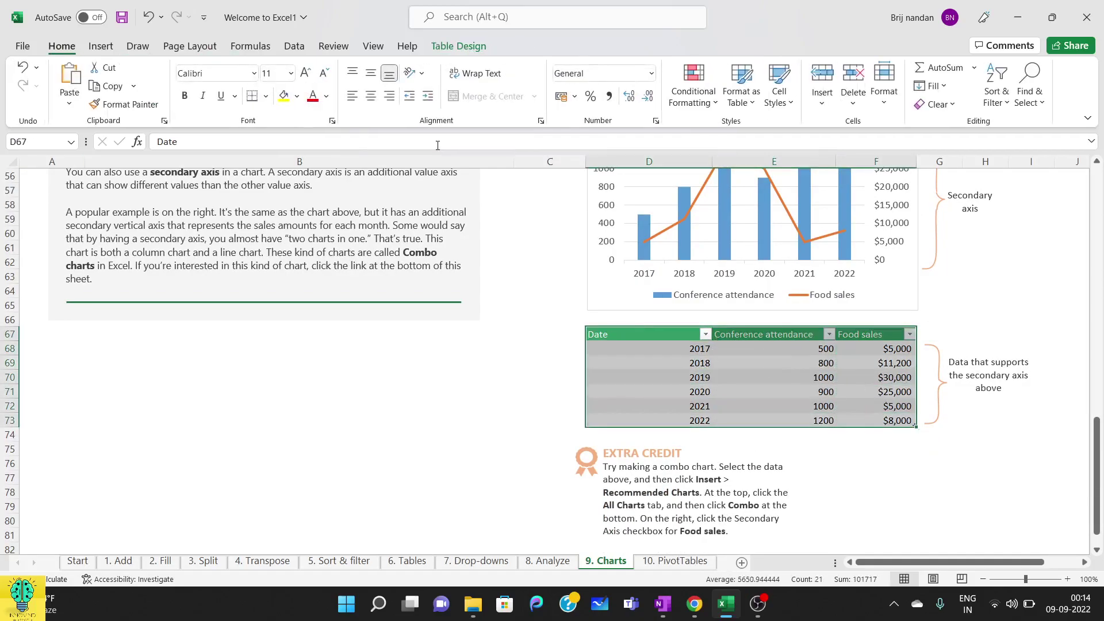
right_click(687, 374)
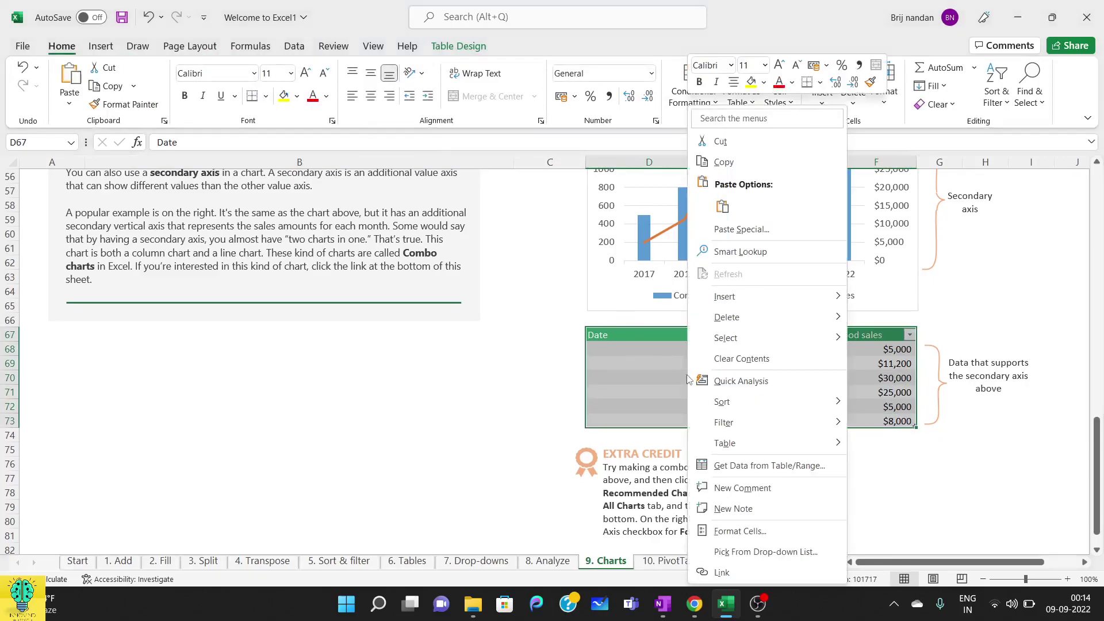
left_click(813, 384)
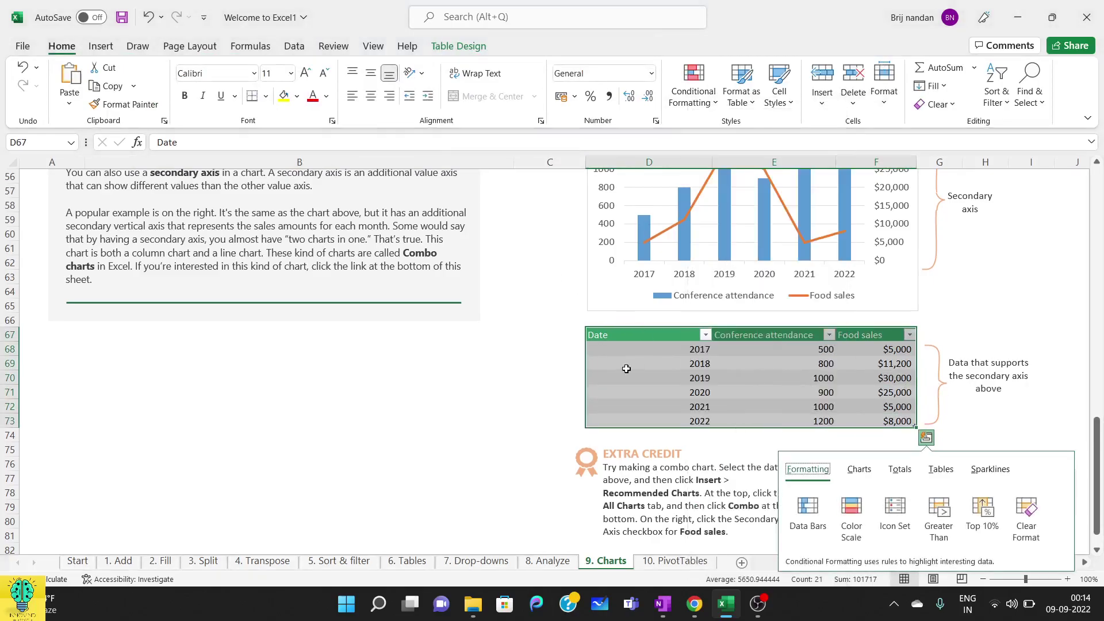
left_click(859, 469)
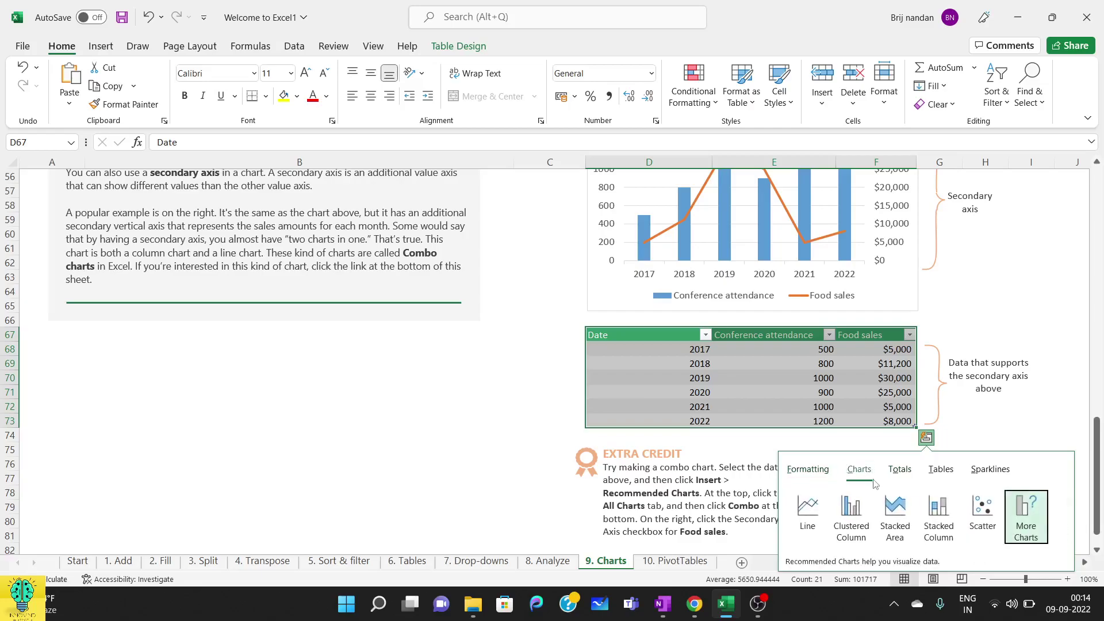
left_click(851, 520)
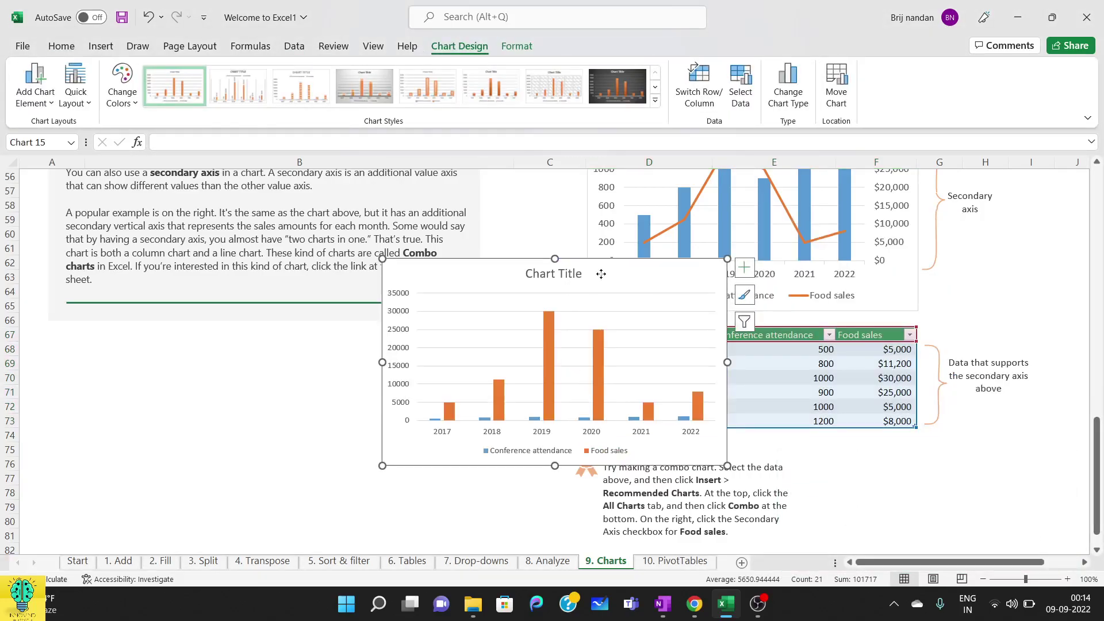
- Move the chart below the Secondary axis text and bring up the Food sales series options
left_click_drag(601, 275, 383, 304)
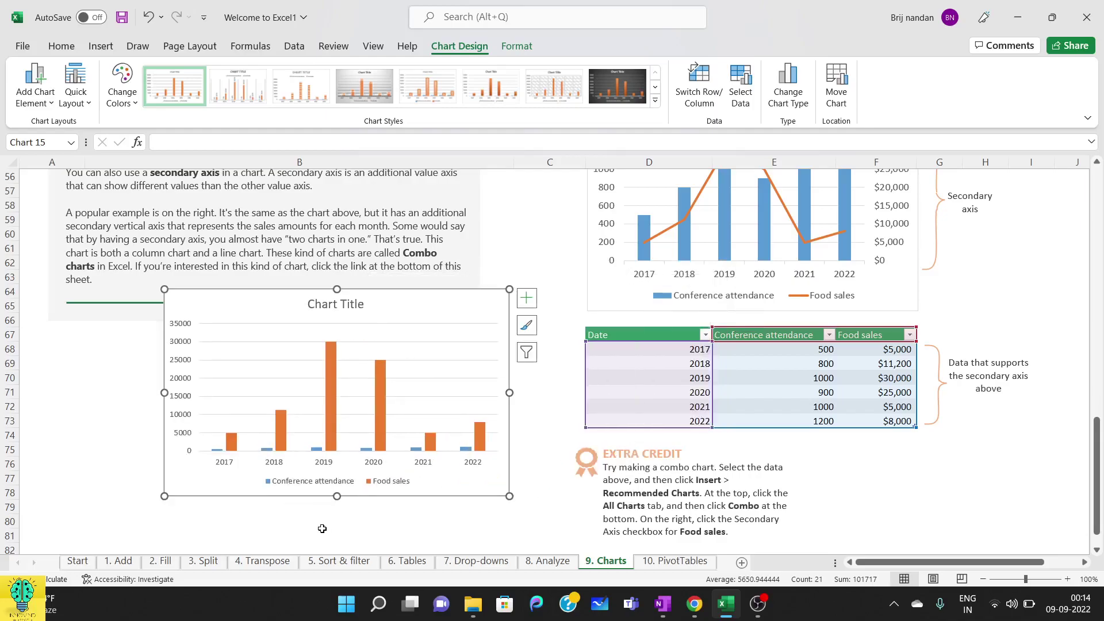
left_click(138, 503)
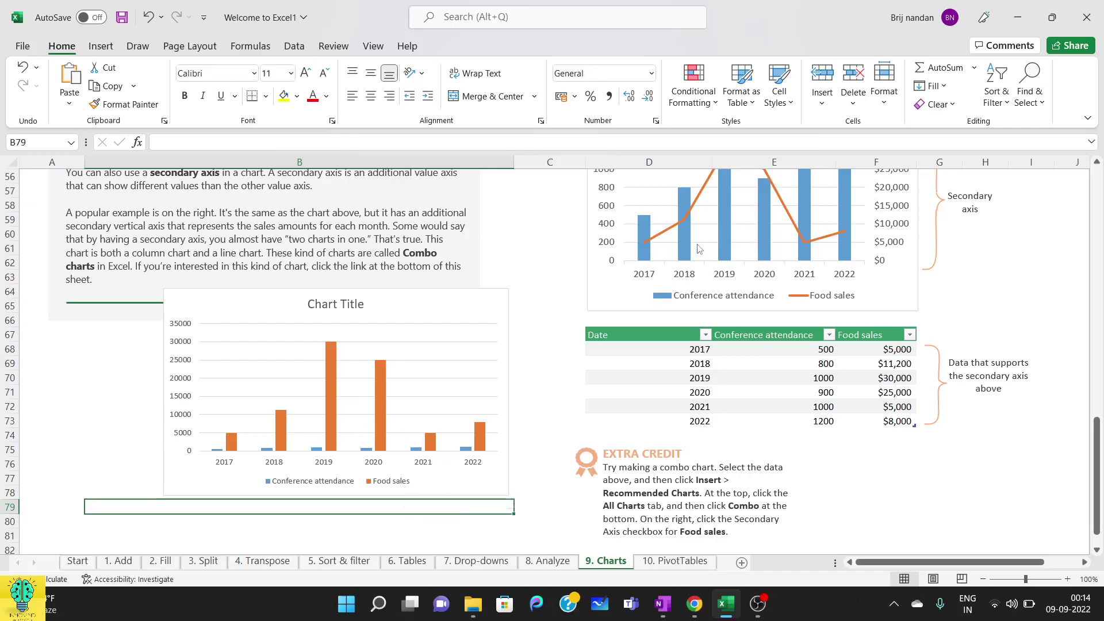
left_click(384, 419)
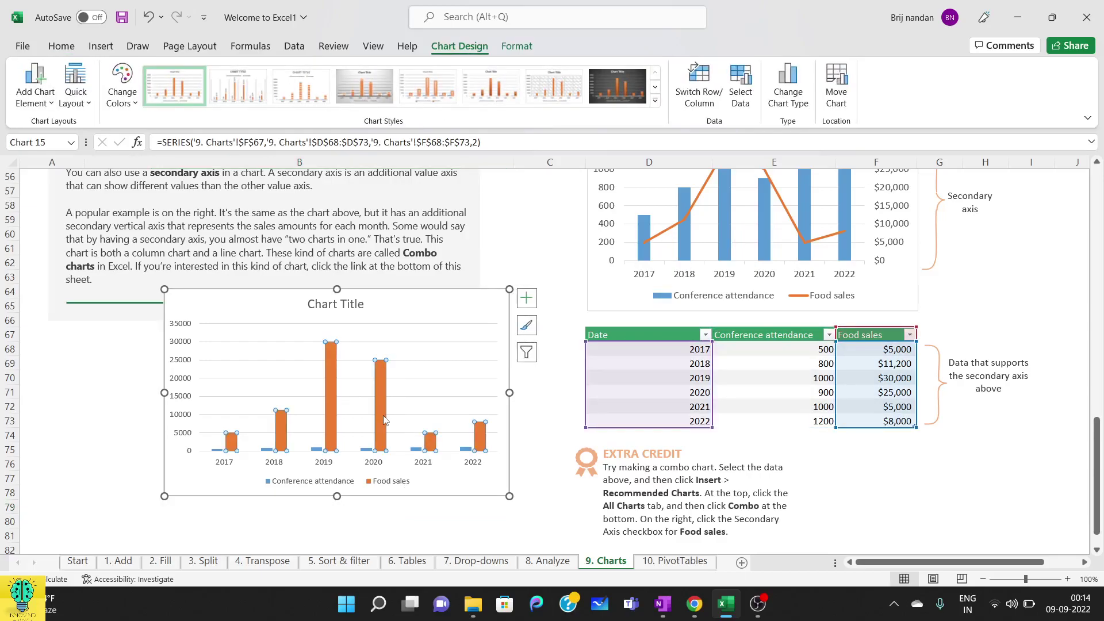
right_click(431, 445)
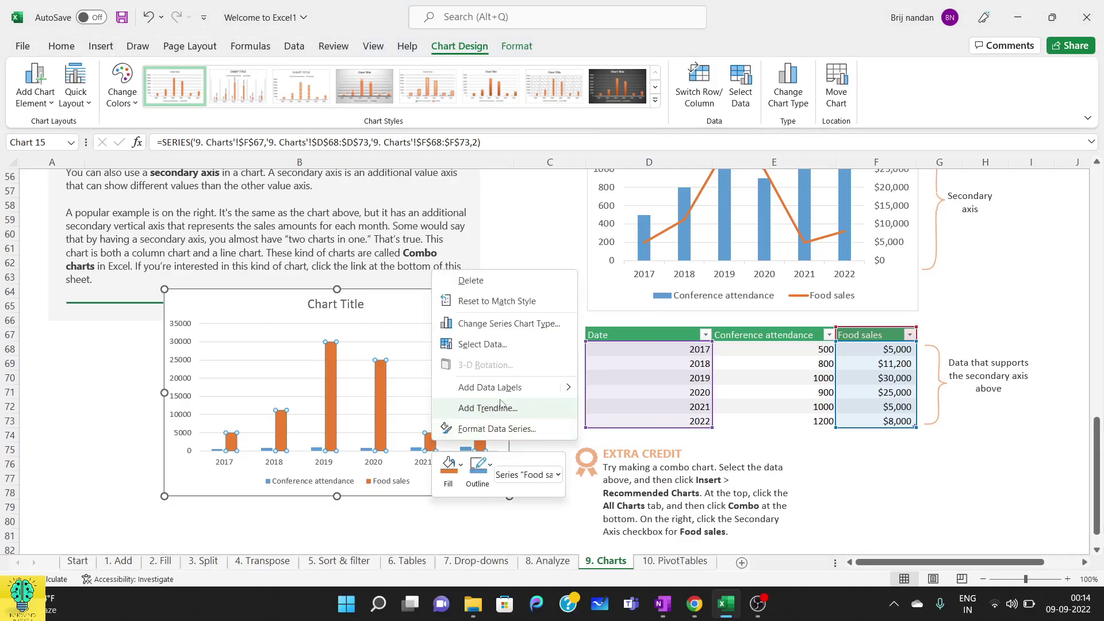
- Make the chart a Combo with Food sales as a line on a secondary dollar axis
left_click(504, 326)
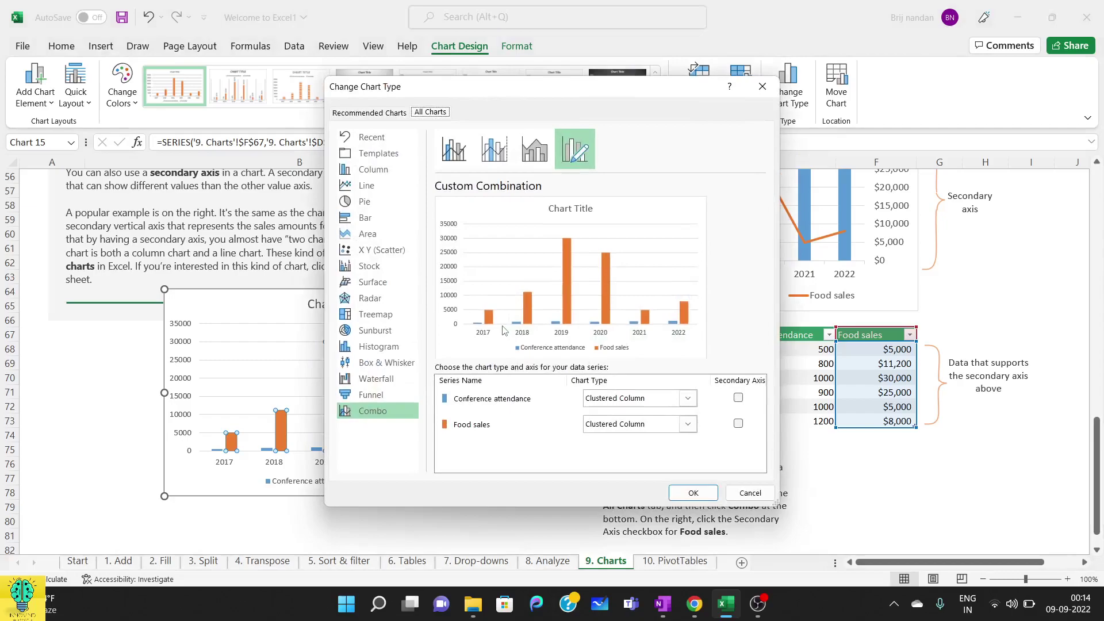
left_click(749, 493)
left_click(104, 47)
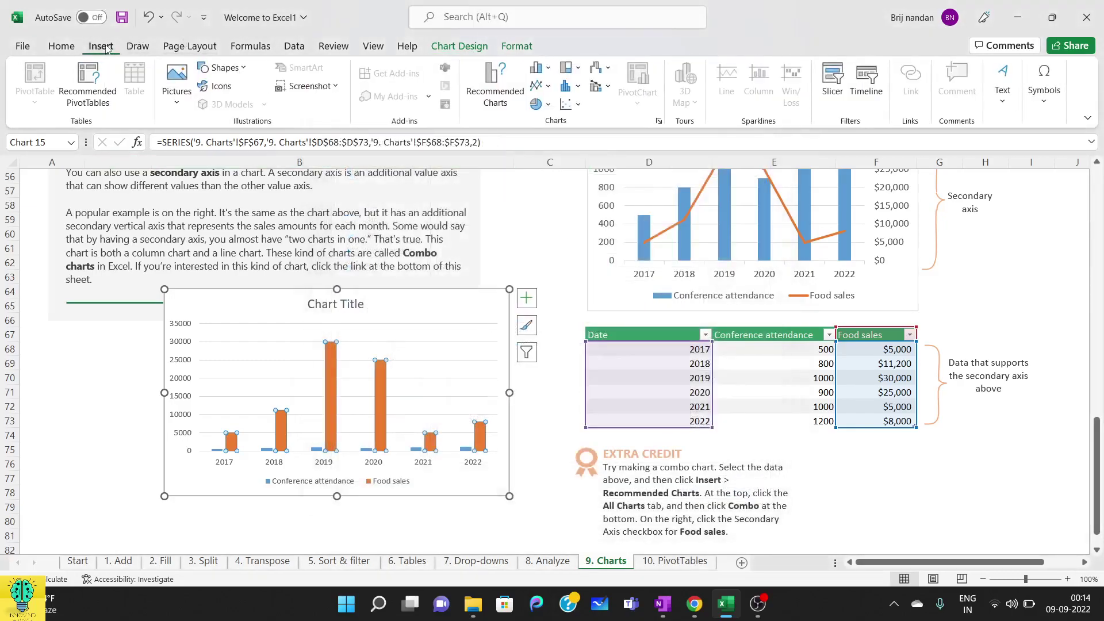
left_click(501, 105)
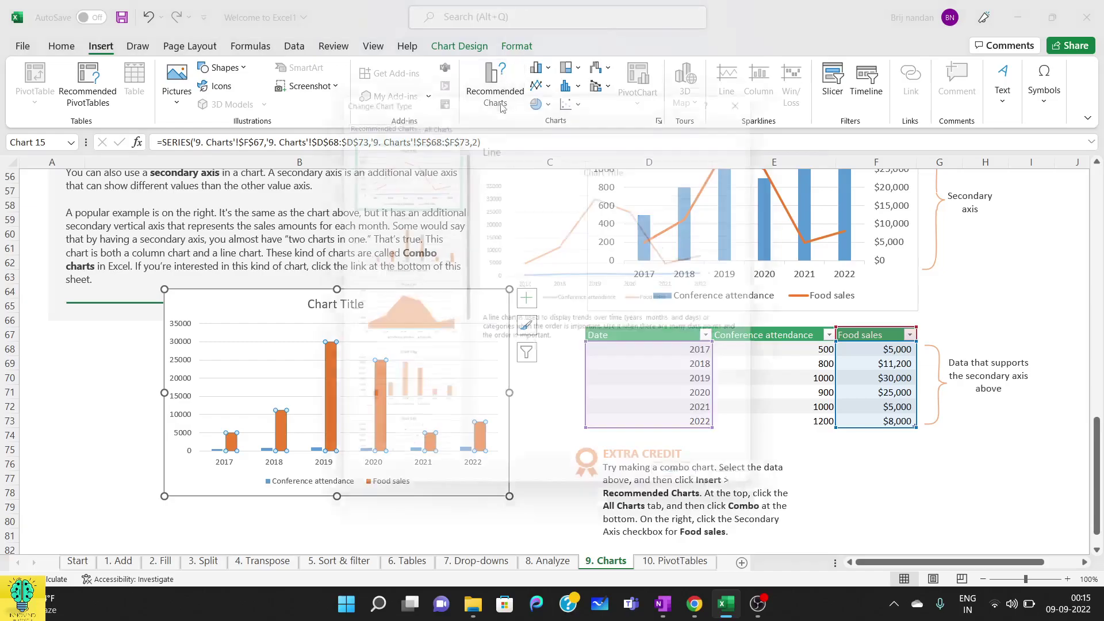
left_click(430, 113)
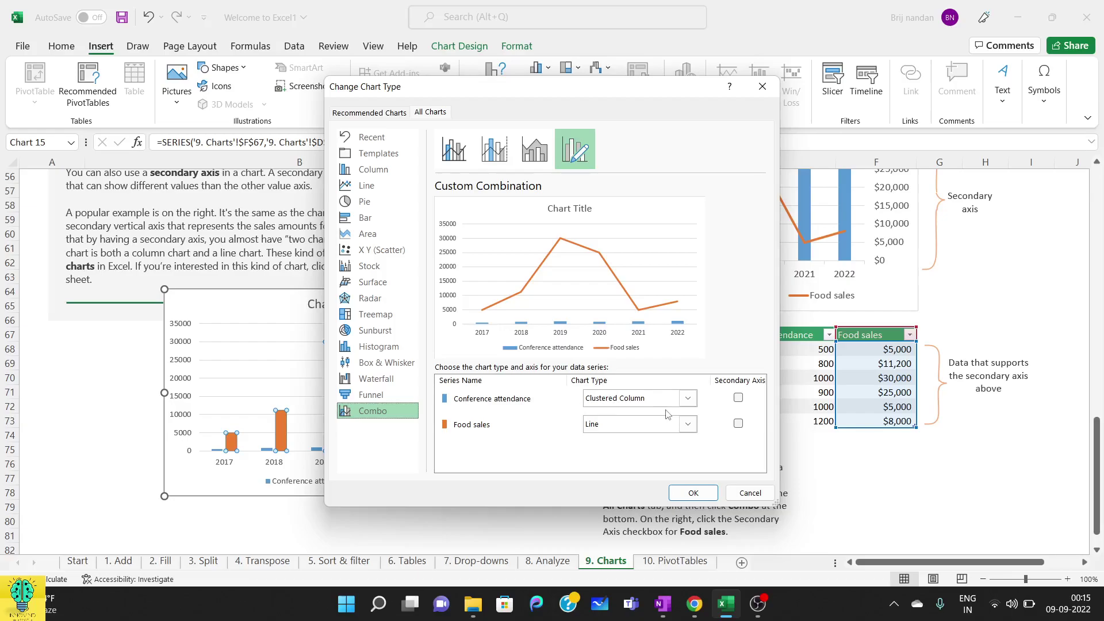
left_click(738, 425)
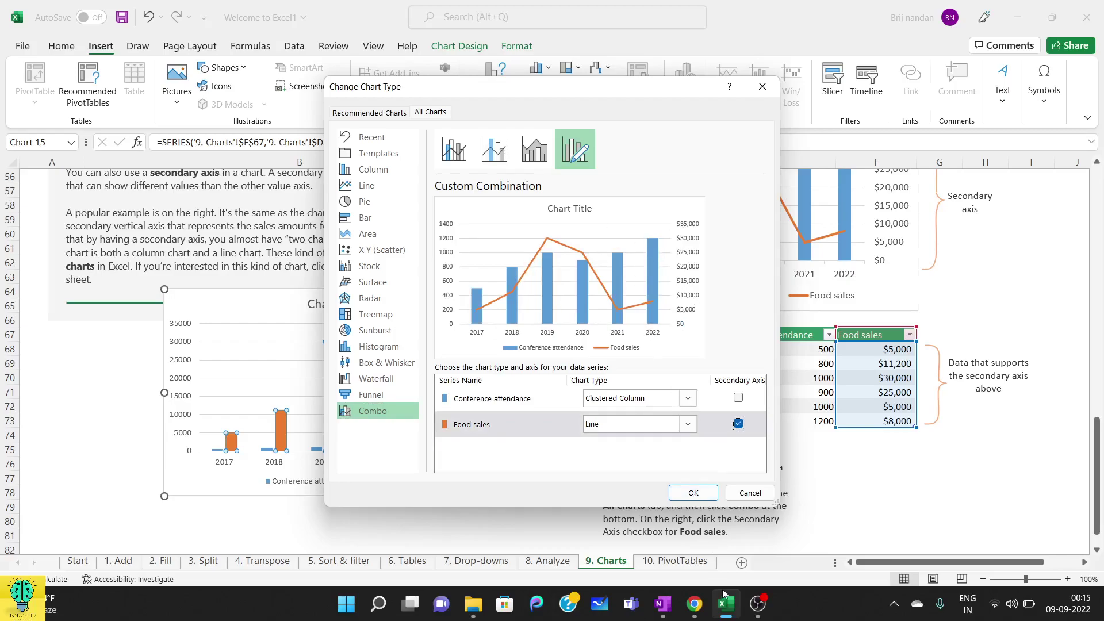
left_click(684, 492)
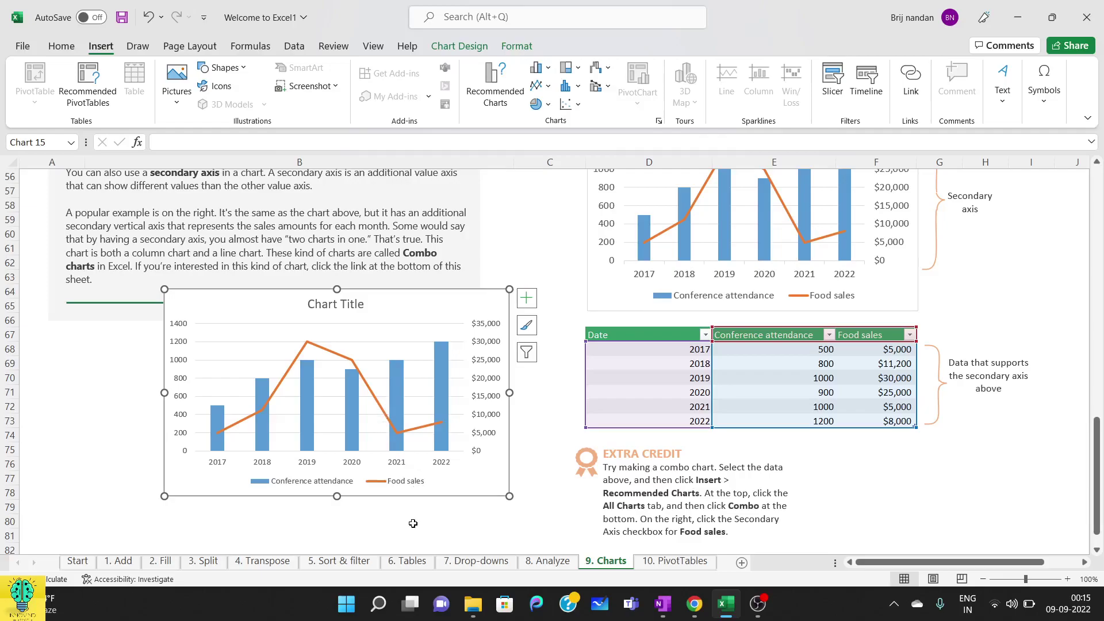
- Put Conference attendance on the secondary 0–1400 axis, leaving the $0–$35,000 scale on the left
double_click(398, 409)
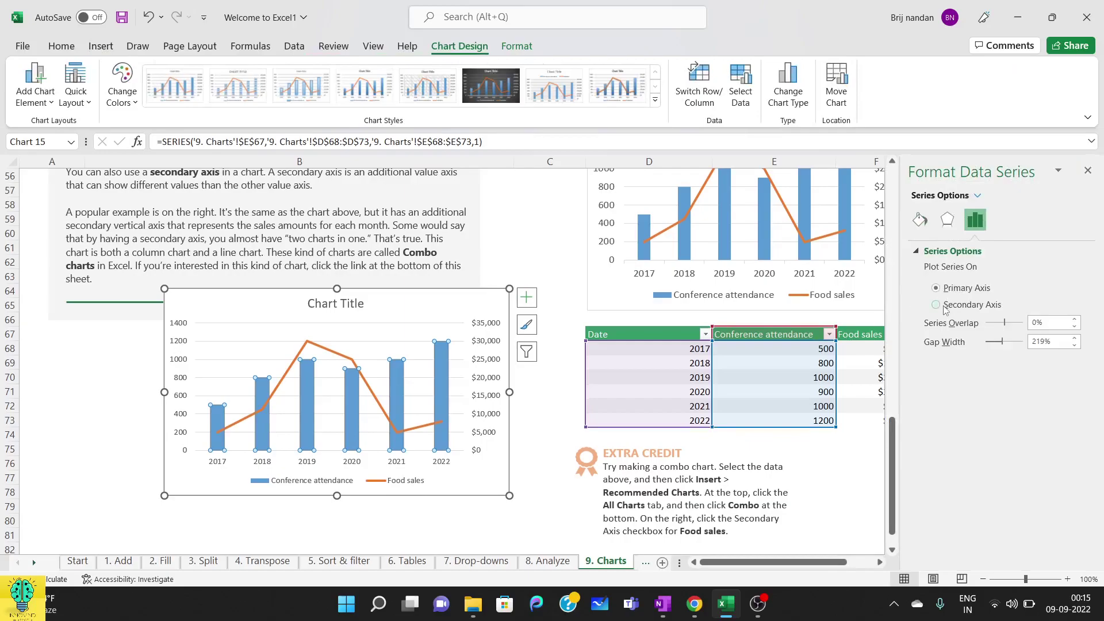
left_click(937, 305)
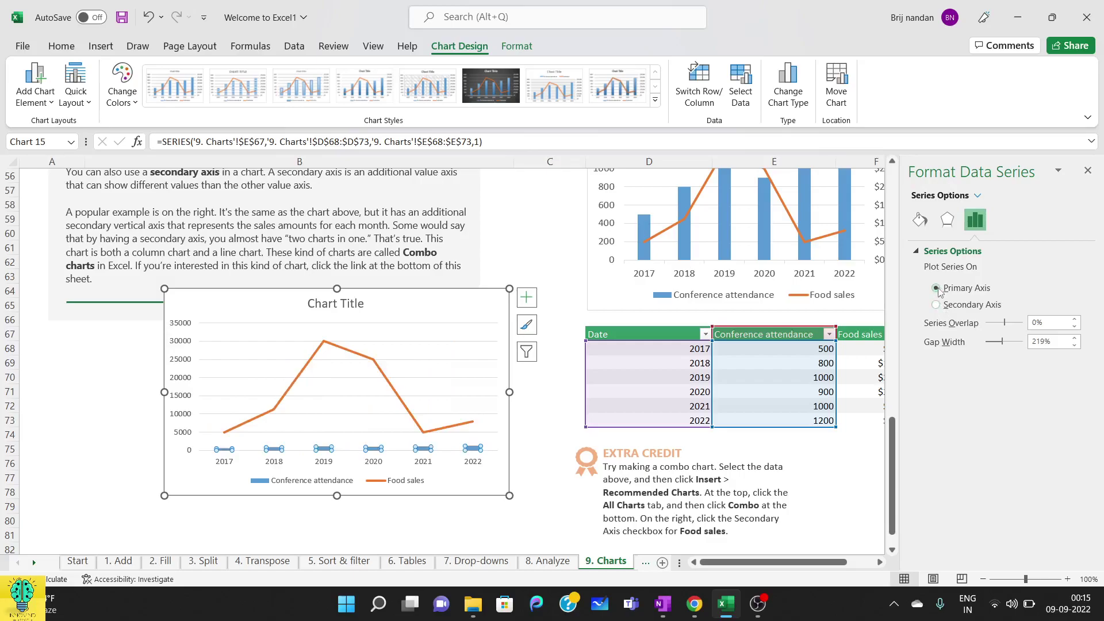
left_click(936, 305)
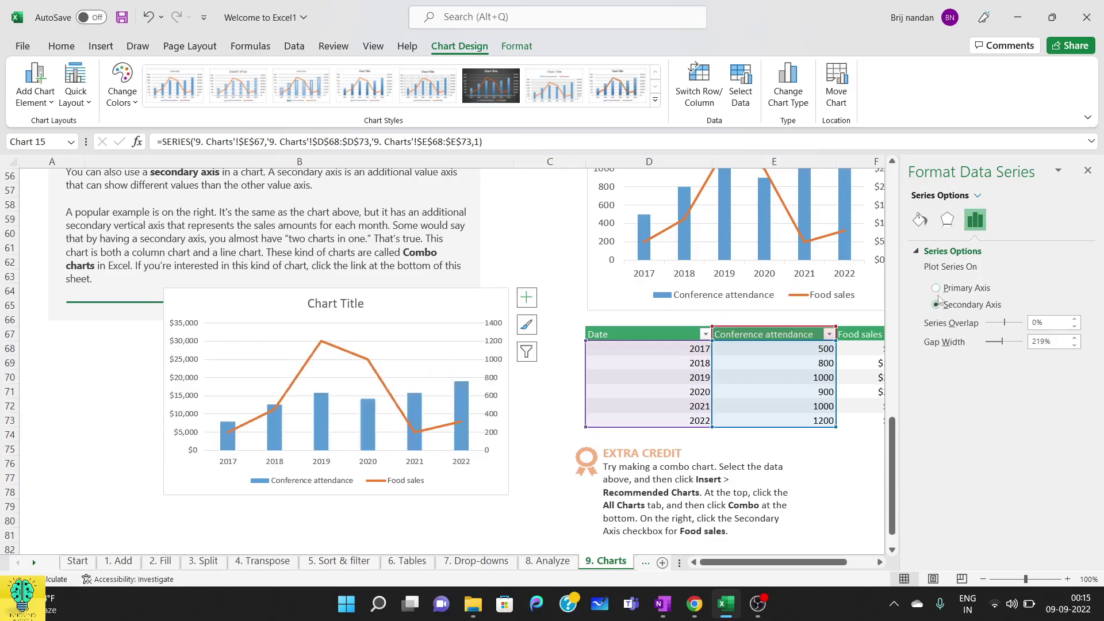
left_click(1087, 171)
left_click(546, 432)
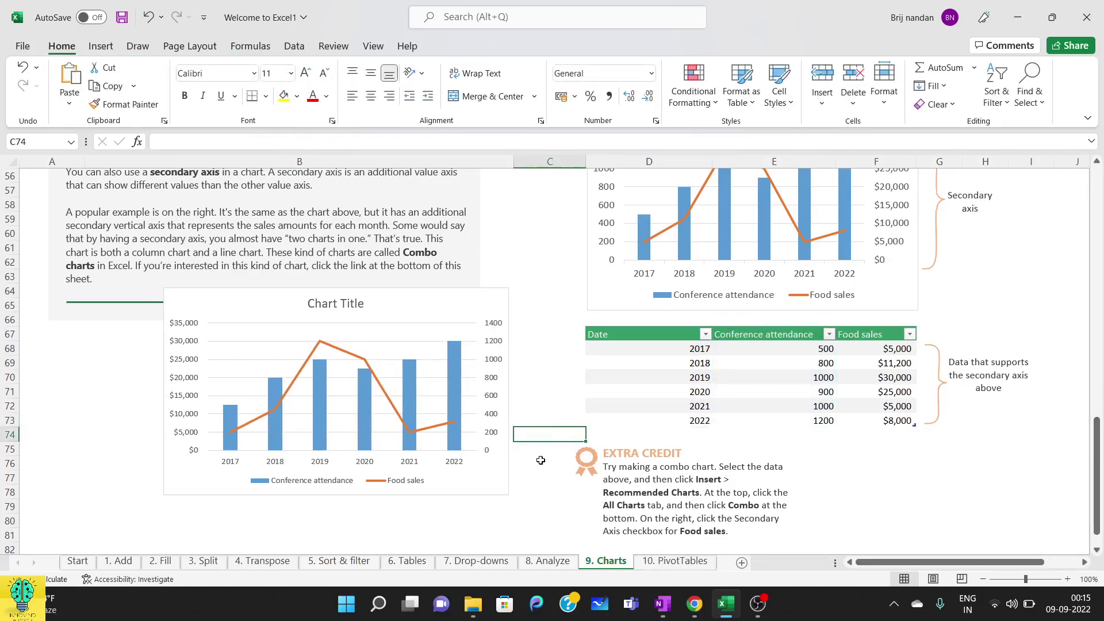
- Select the Year and Conference attendance table C5:D11 and bring up Recommended Charts
scroll(540, 460, "up", 18)
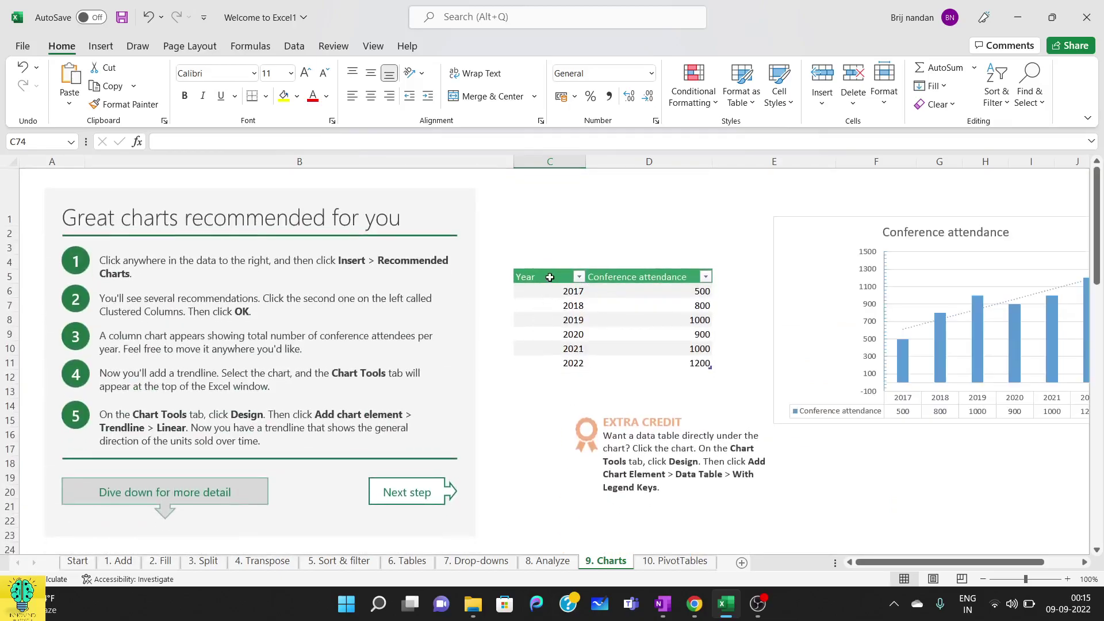
left_click(556, 279)
left_click_drag(556, 278, 653, 368)
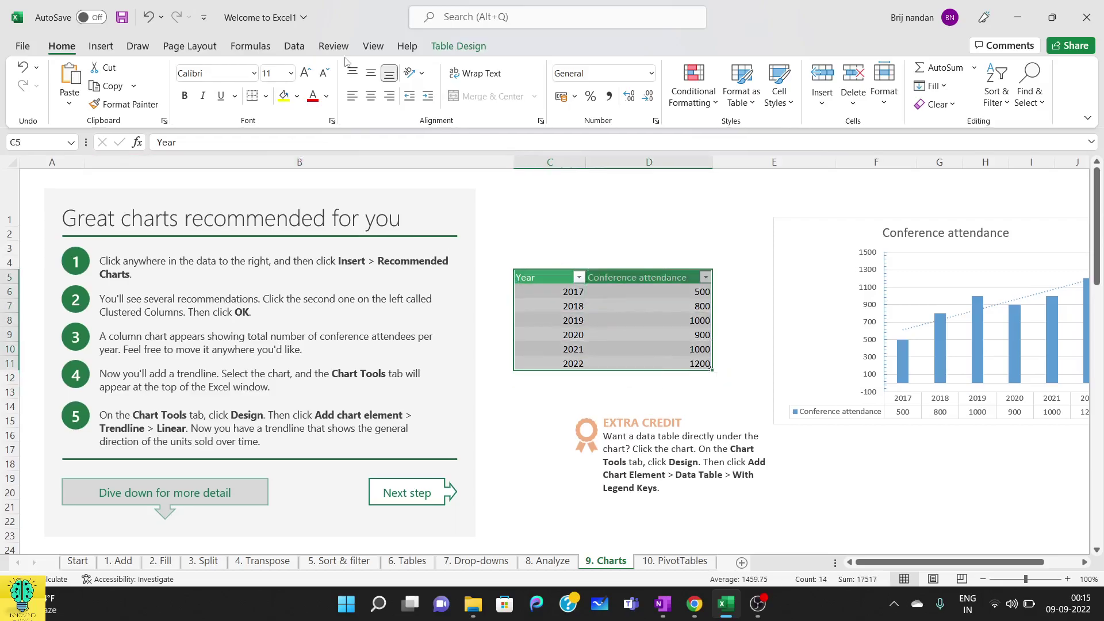
left_click(96, 50)
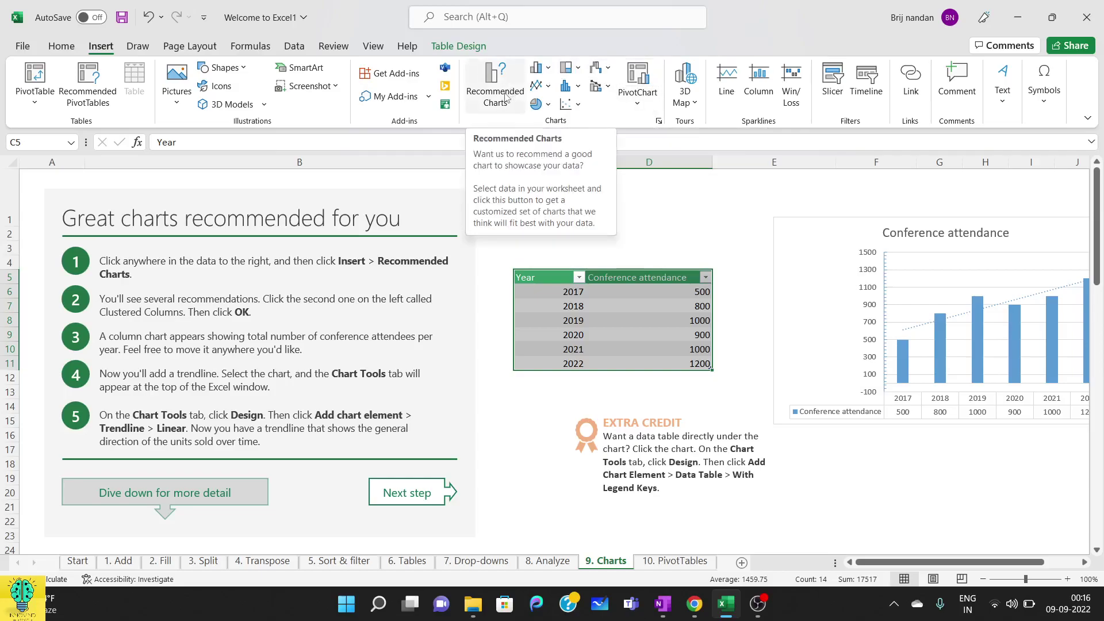
left_click(638, 105)
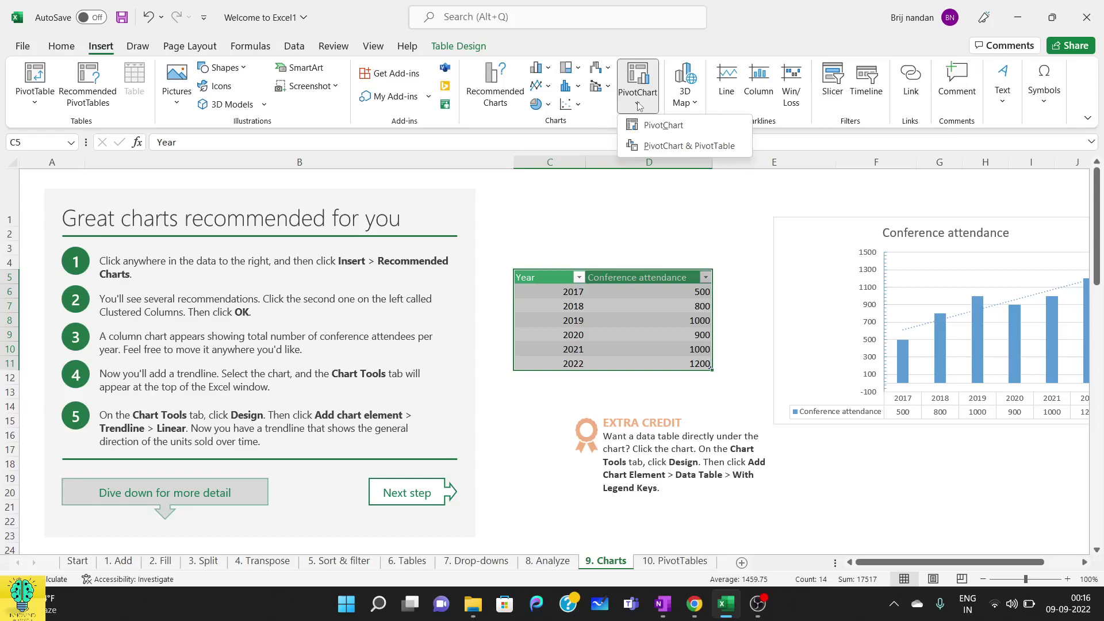
left_click(494, 113)
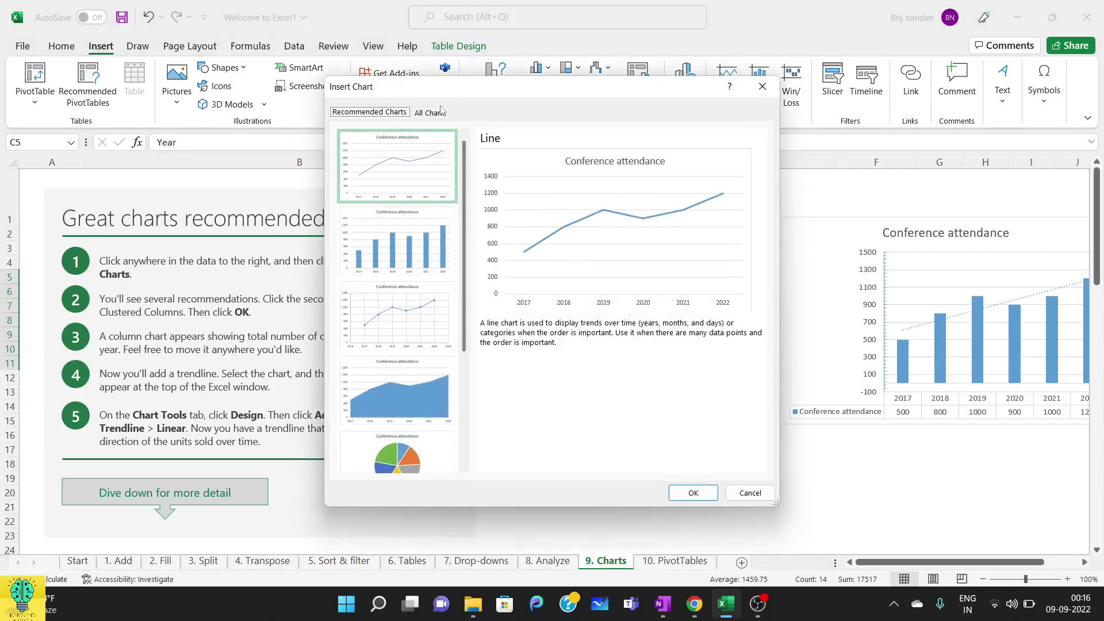
- Insert the recommended Conference attendance pie chart and place it over the instructions panel
left_click_drag(462, 92, 315, 80)
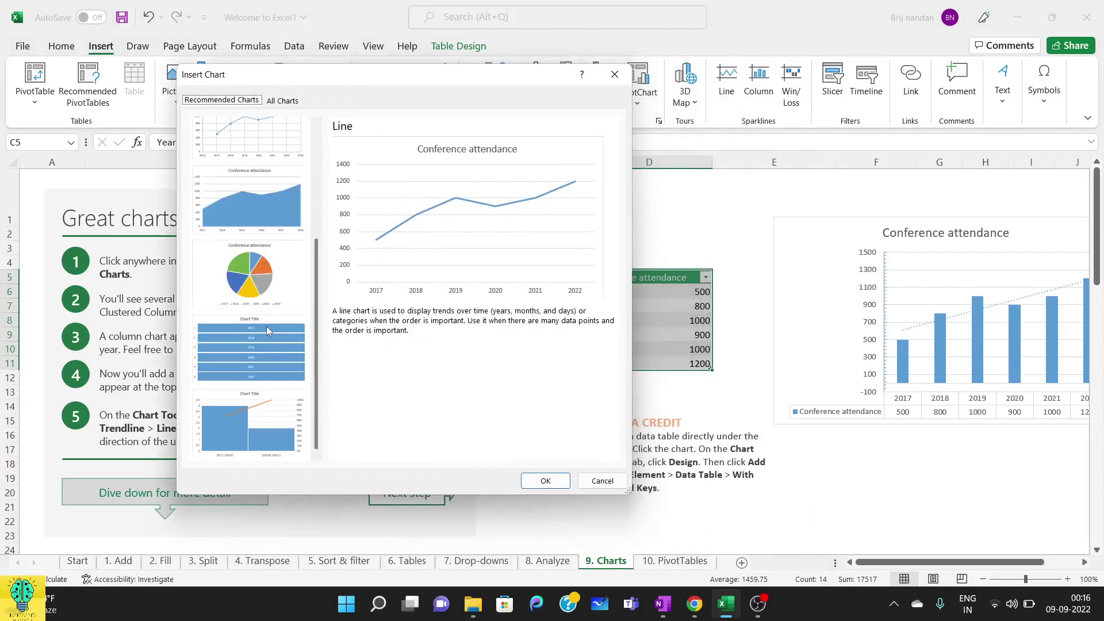
left_click(249, 292)
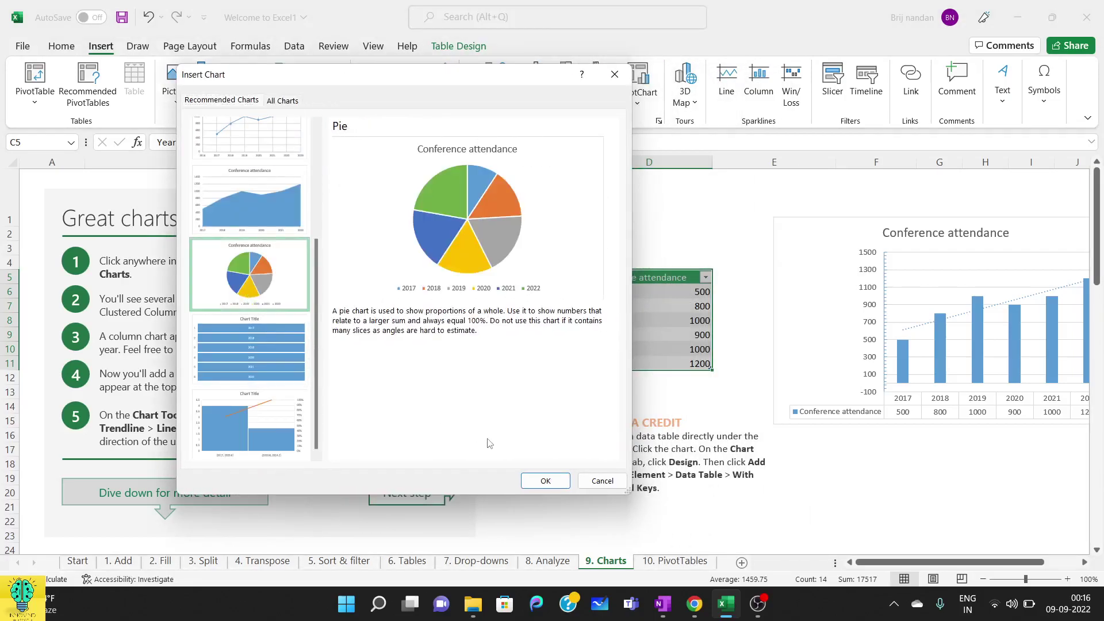
left_click(545, 481)
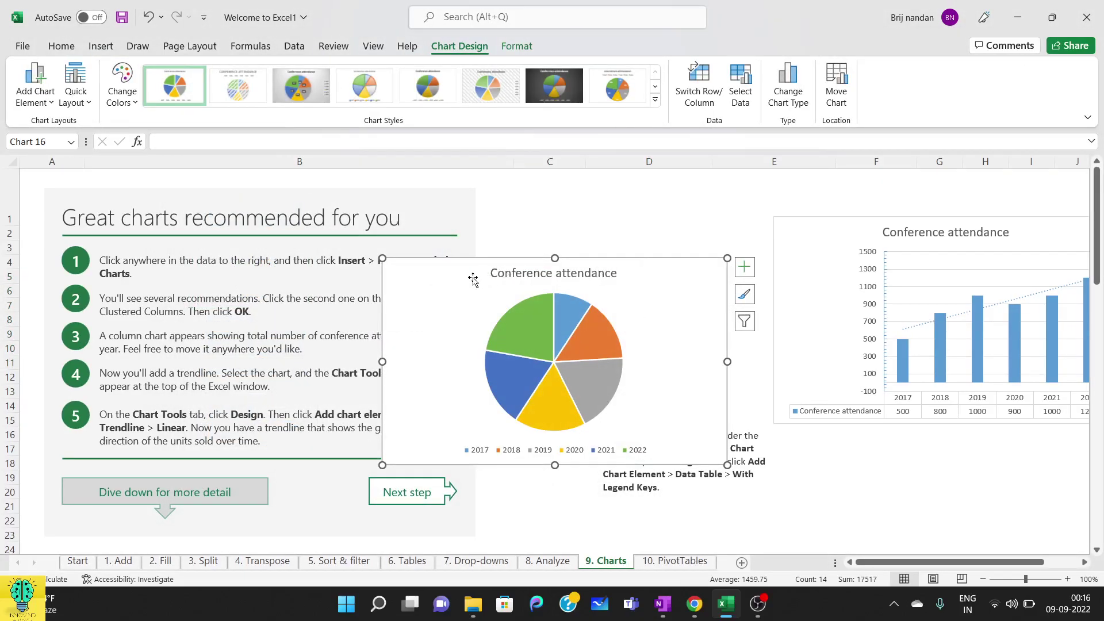
left_click_drag(472, 279, 179, 263)
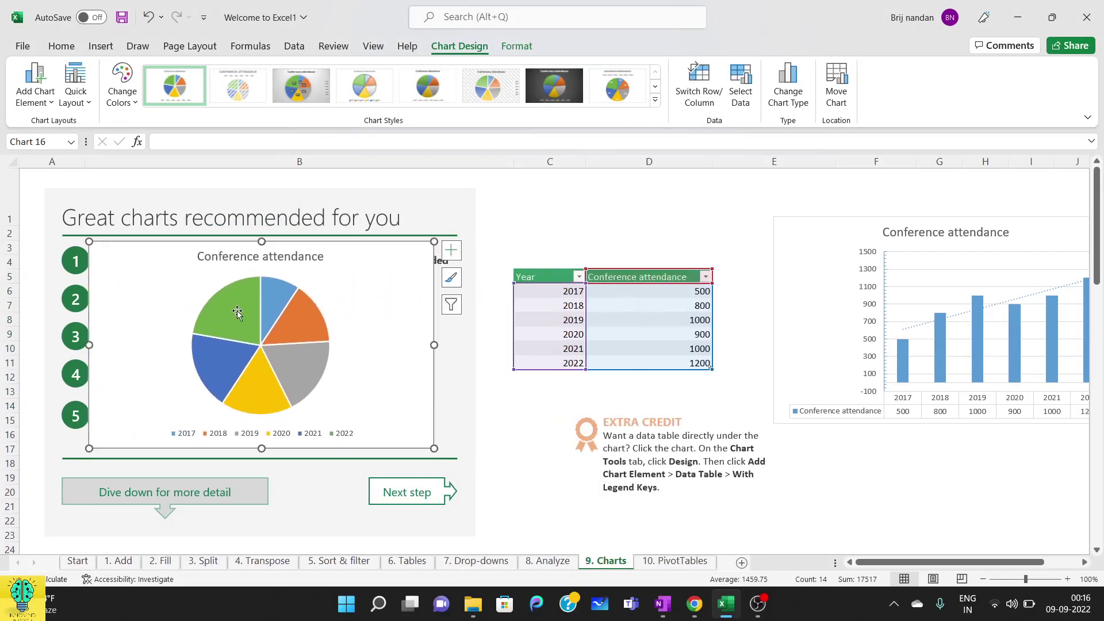
mouse_move(303, 349)
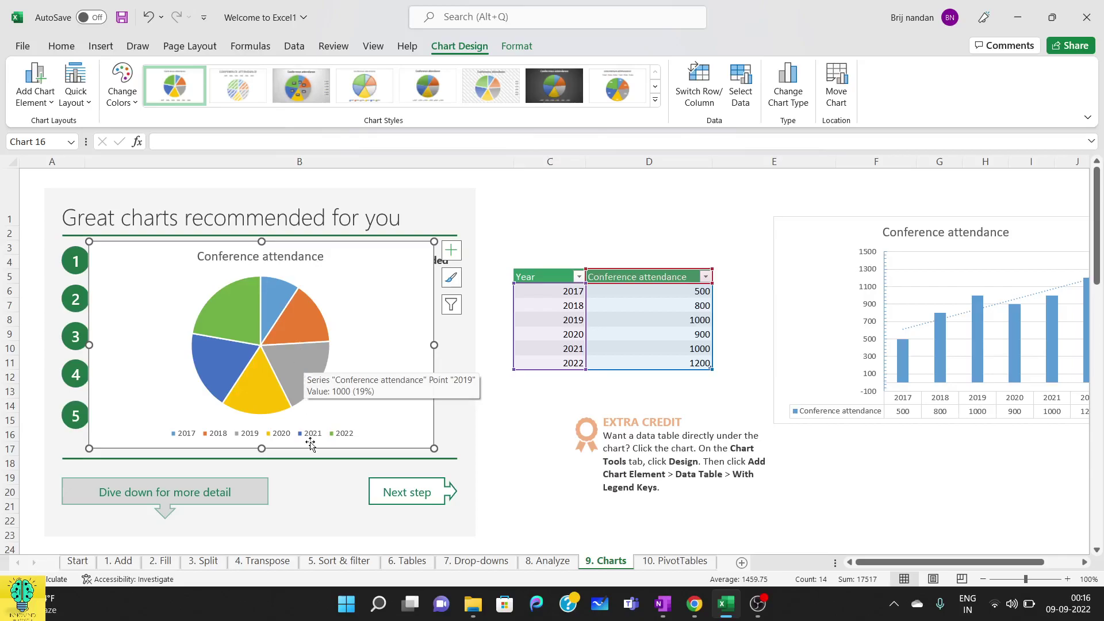
- Label each pie slice with its attendance value, from 500 to 1200
right_click(295, 391)
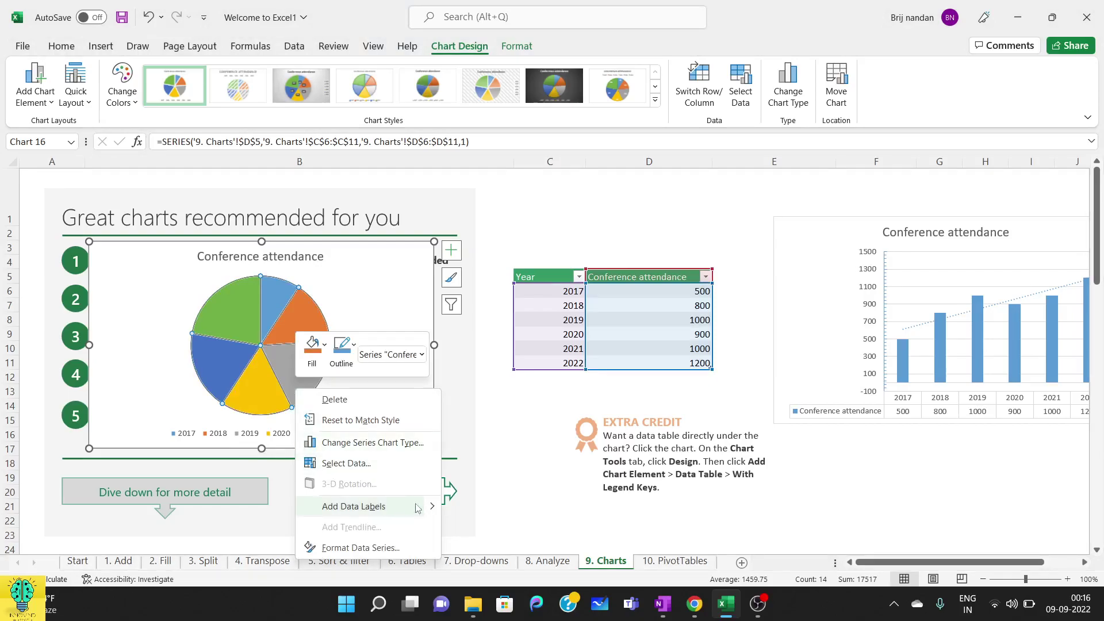
mouse_move(432, 509)
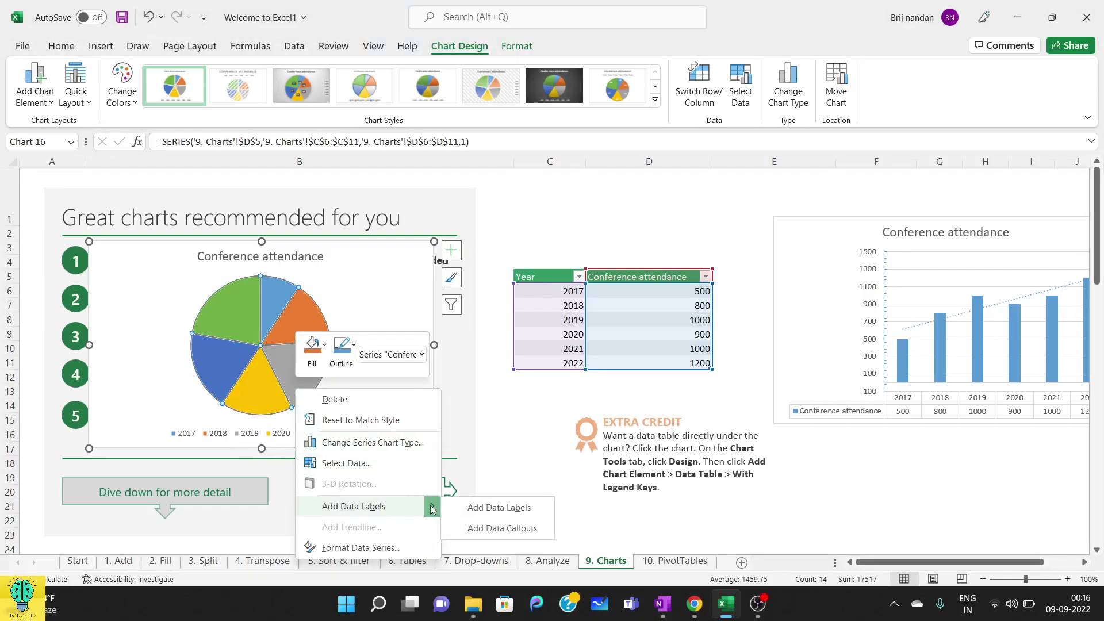
left_click(467, 509)
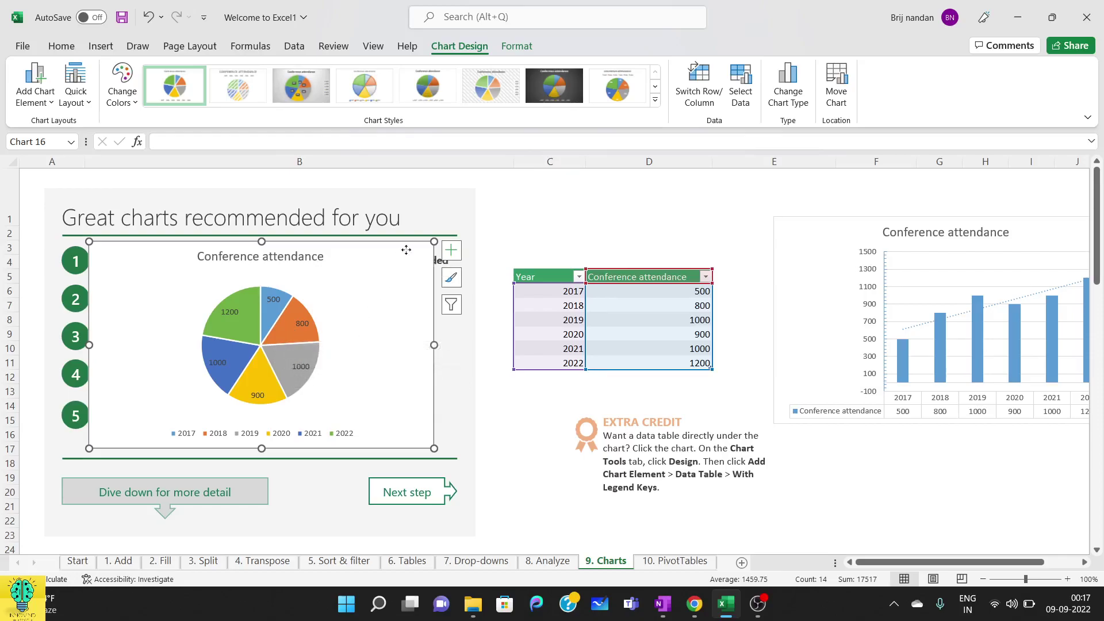
- Move the pie over the data table and apply the shaded-pie chart style with bold title
left_click_drag(404, 251, 662, 196)
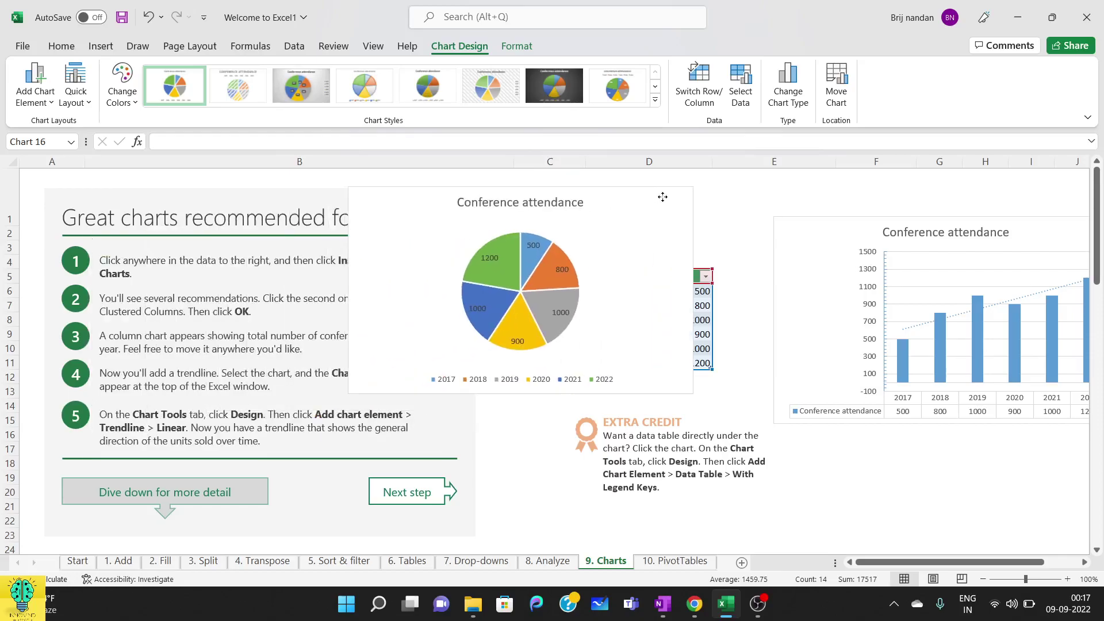
left_click(322, 82)
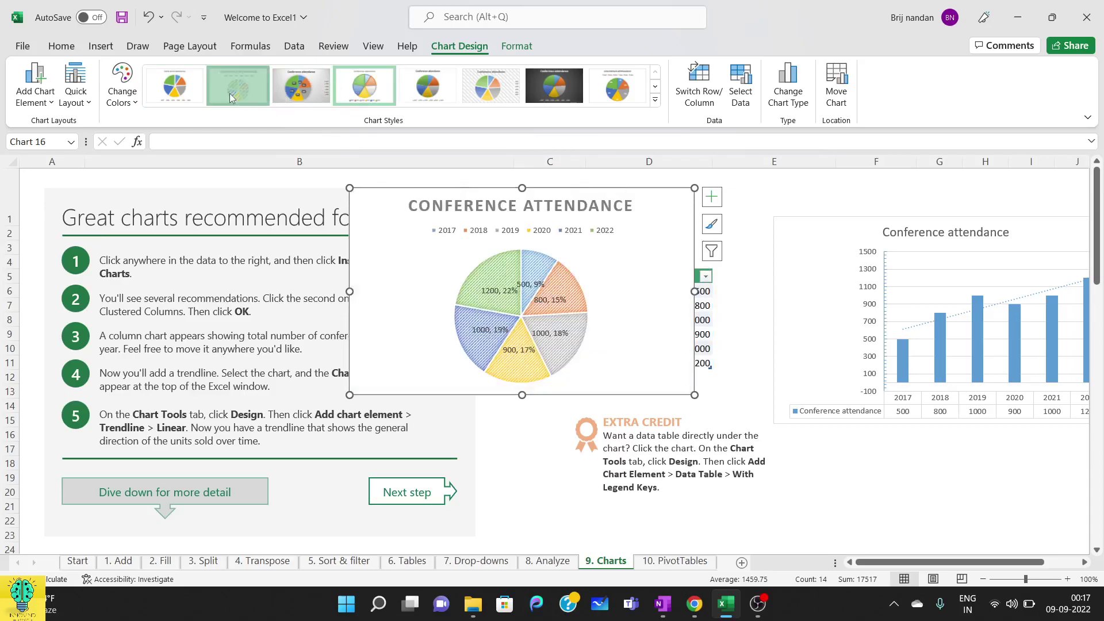
left_click(174, 86)
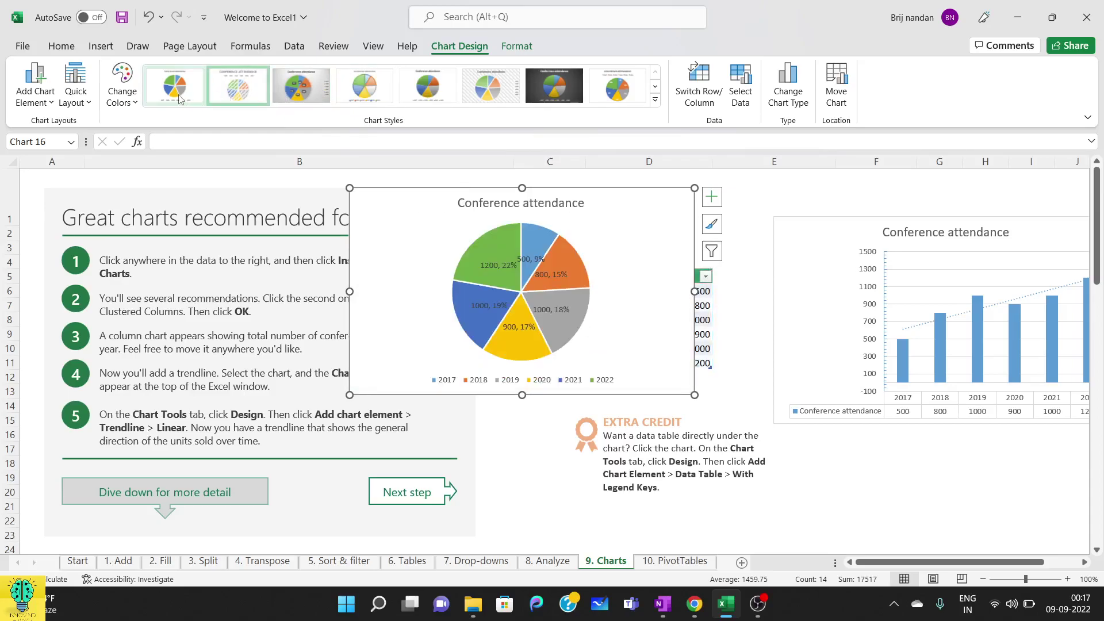
left_click(566, 81)
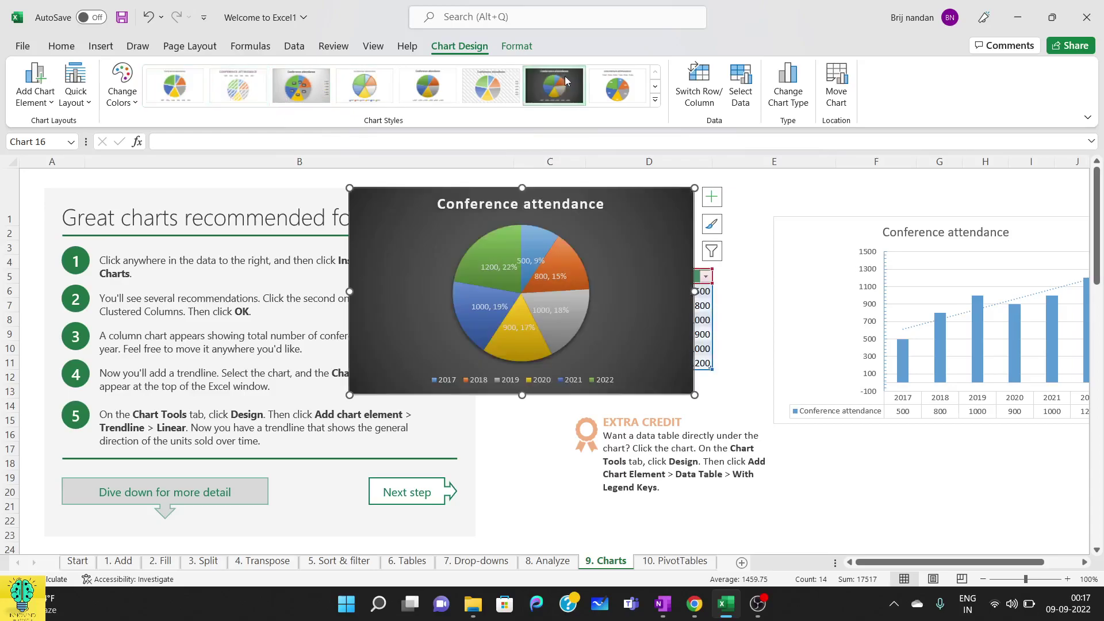
left_click(616, 86)
left_click(655, 100)
left_click(339, 137)
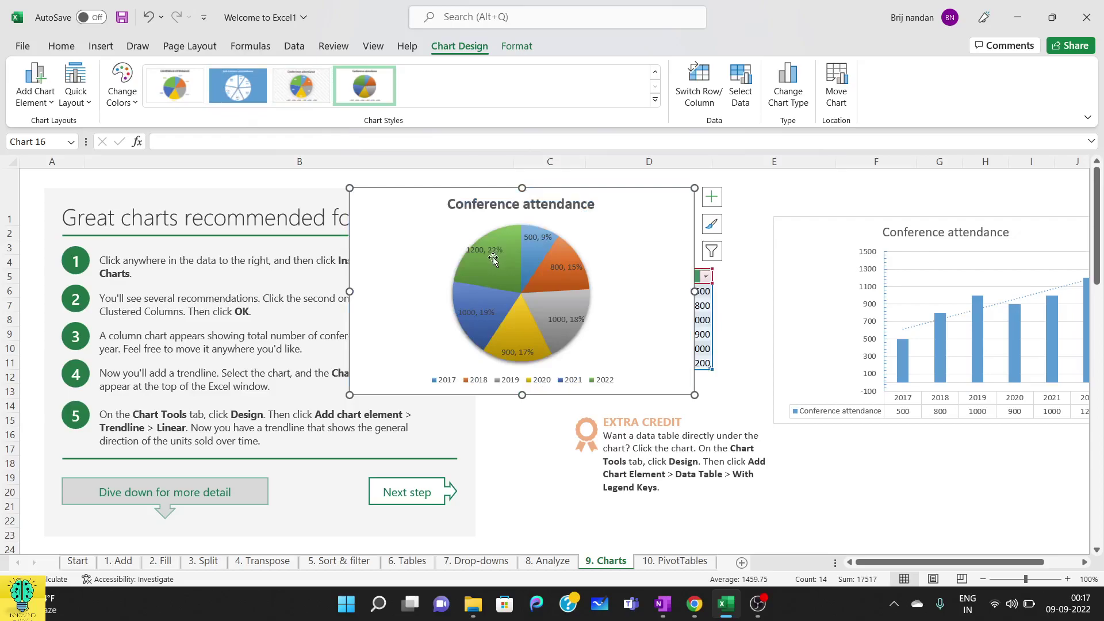
- Make the 1200, 22% data label box taller
left_click(495, 252)
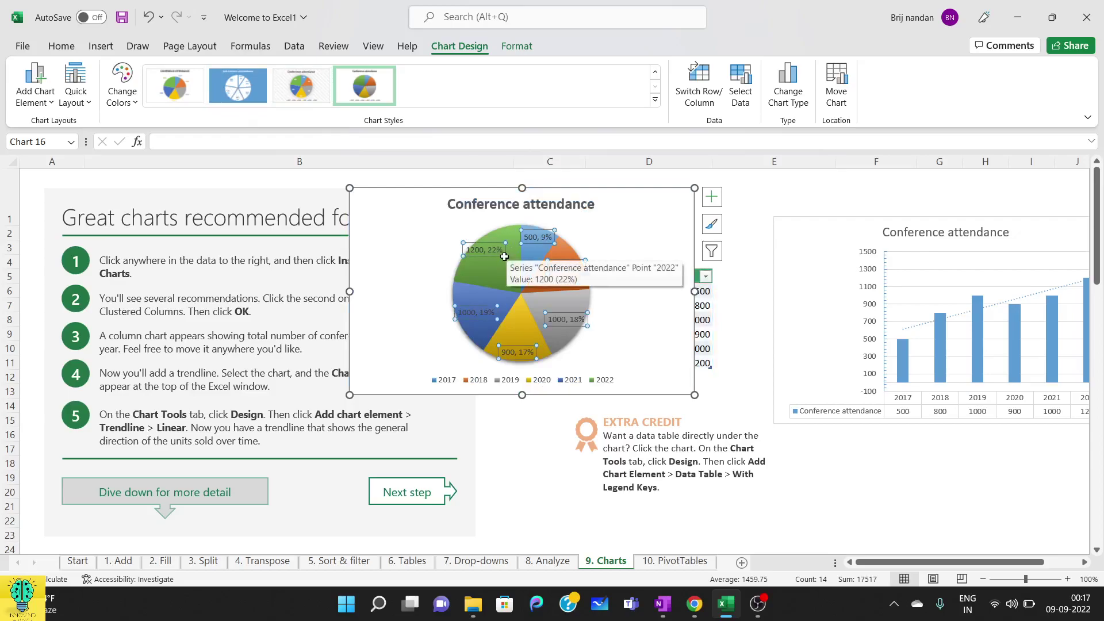
left_click(507, 259)
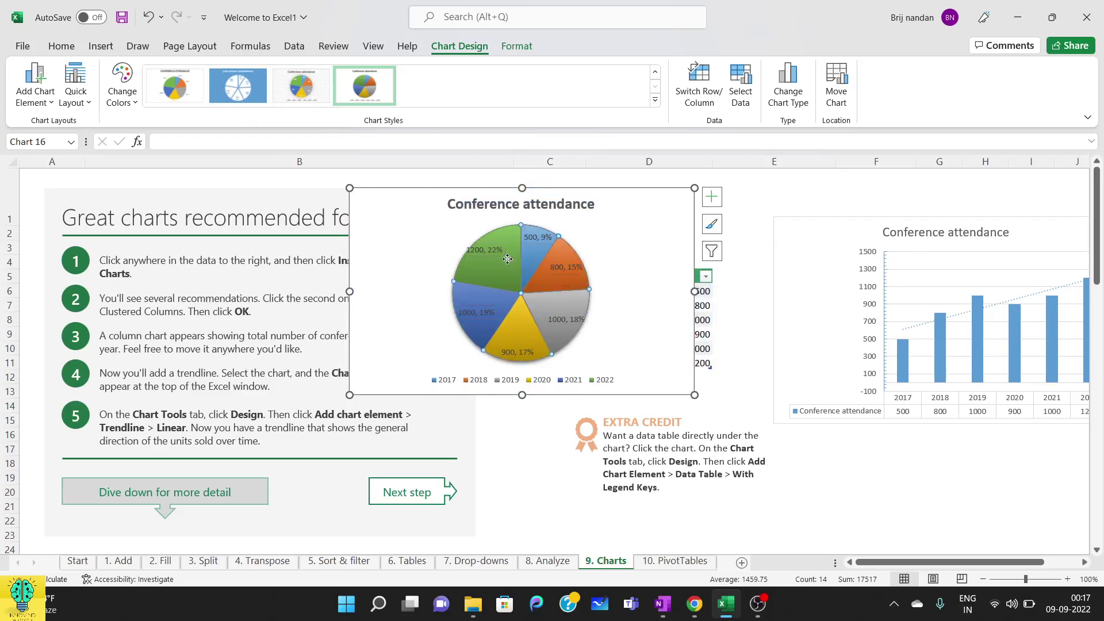
left_click(501, 253)
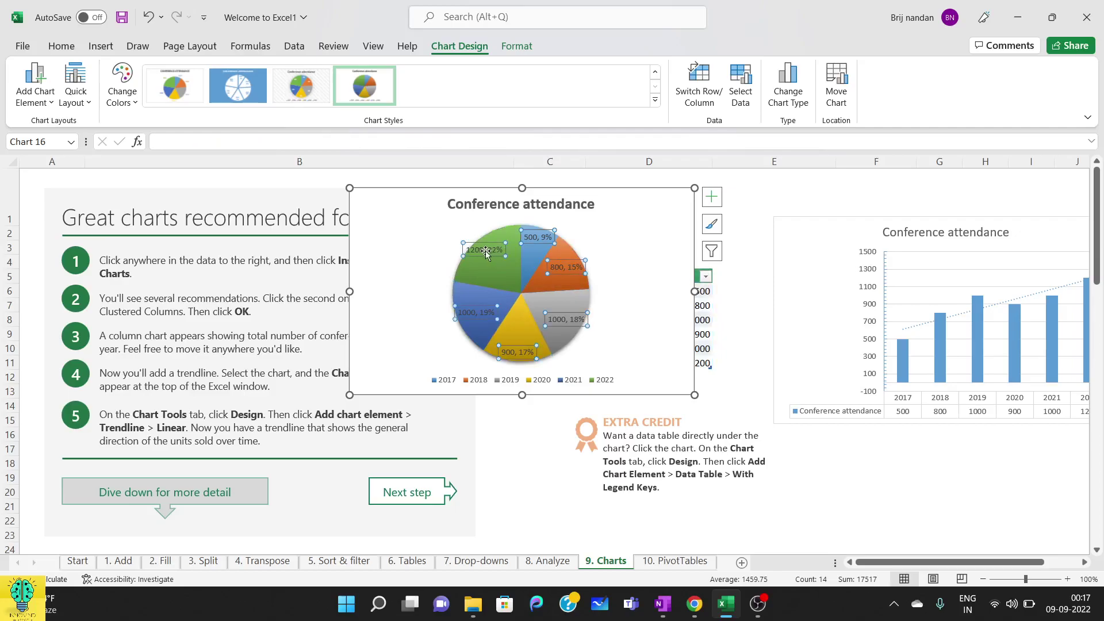
left_click(476, 251)
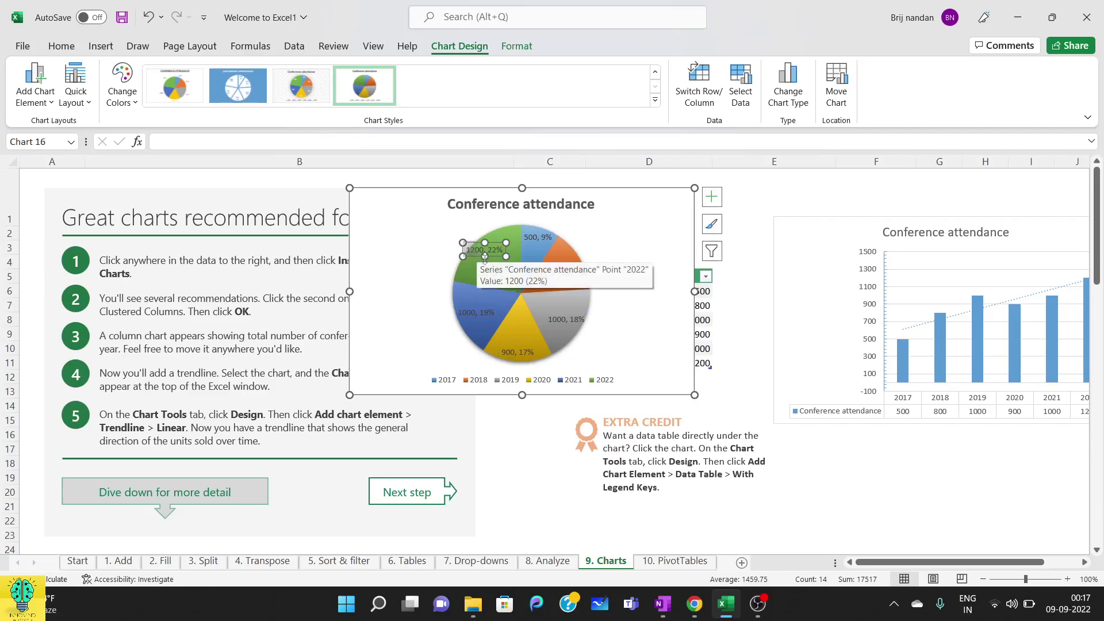
left_click_drag(484, 256, 487, 270)
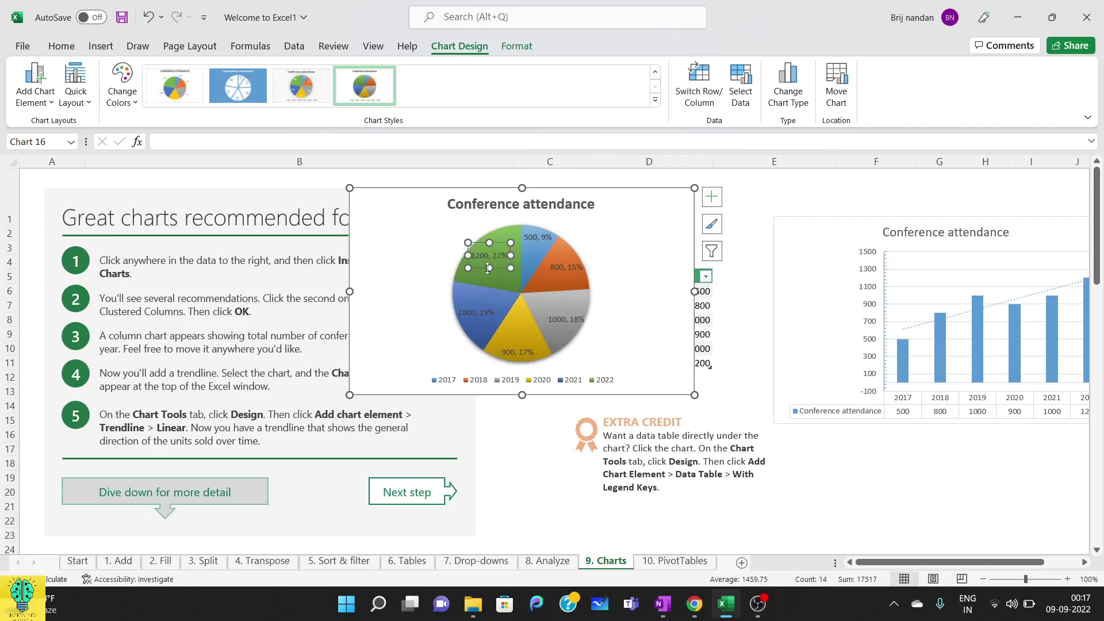
left_click(650, 226)
left_click(490, 258)
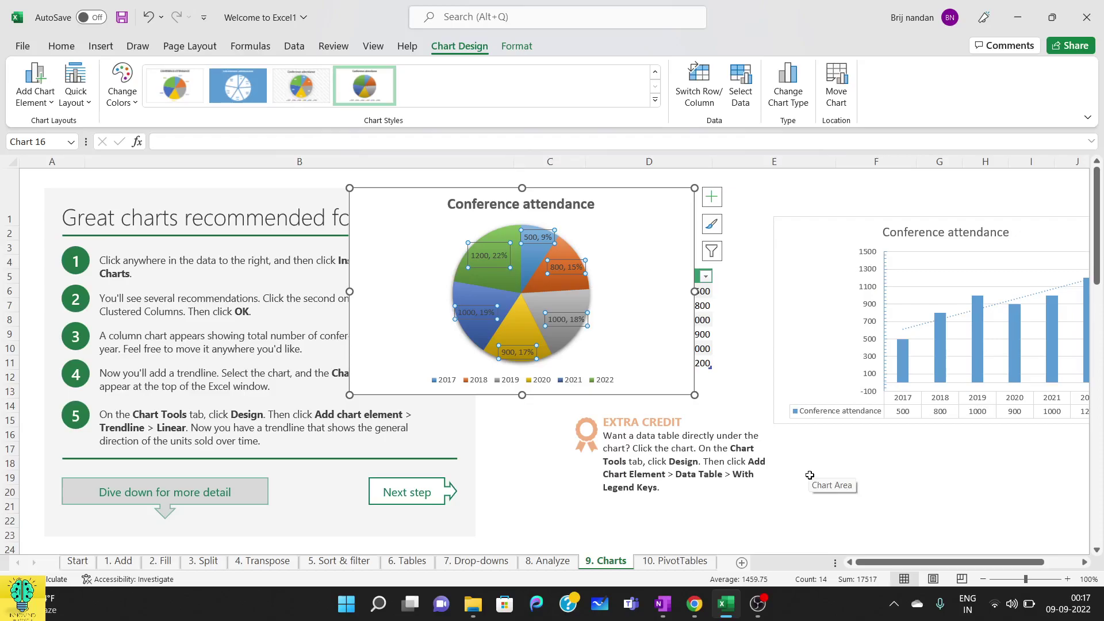
- Deselect the pie chart by clicking cell F18
left_click(902, 468)
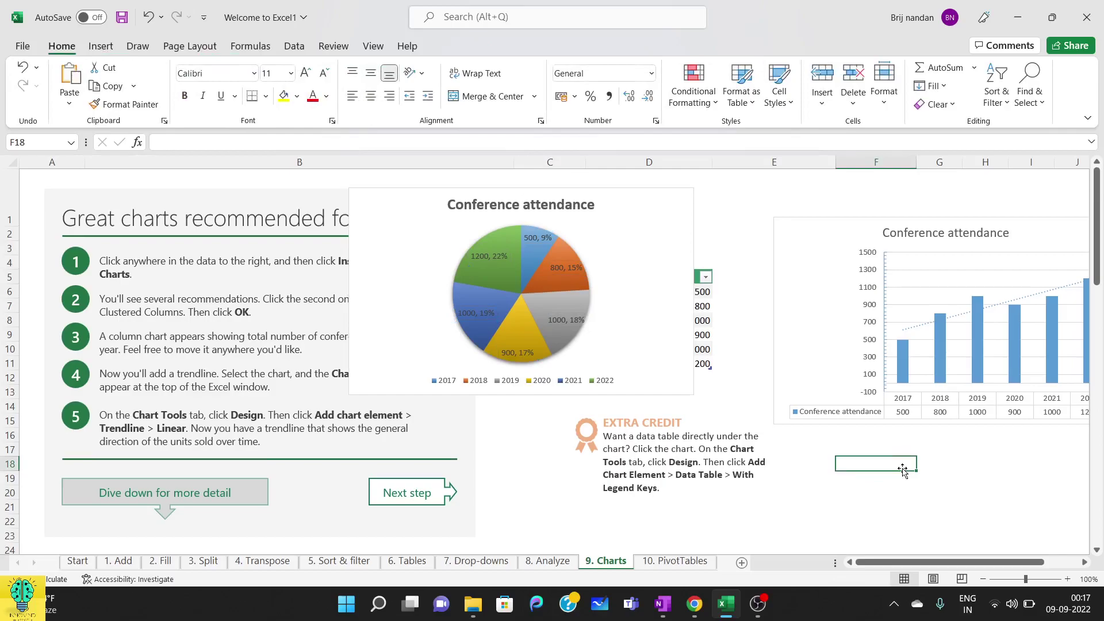